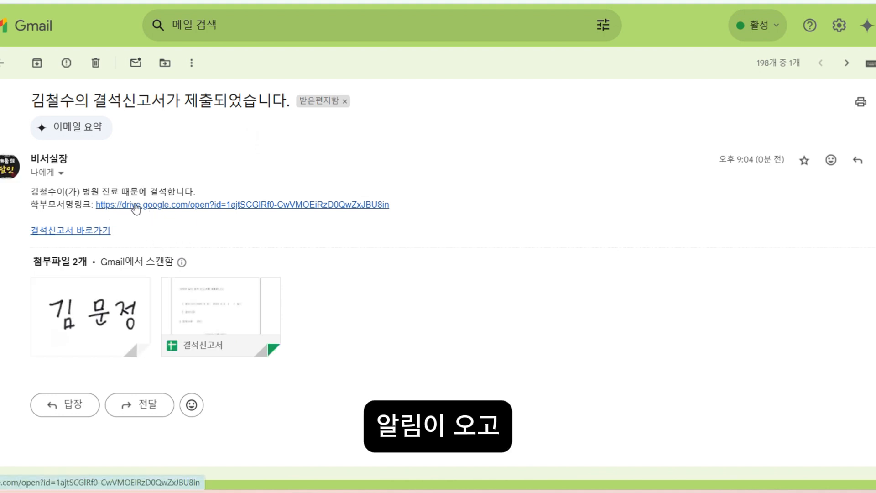
- Open the parent's signature image linked in the email and share it with anyone who has the link (링크가 있는 모든 사용자)
left_click(152, 205)
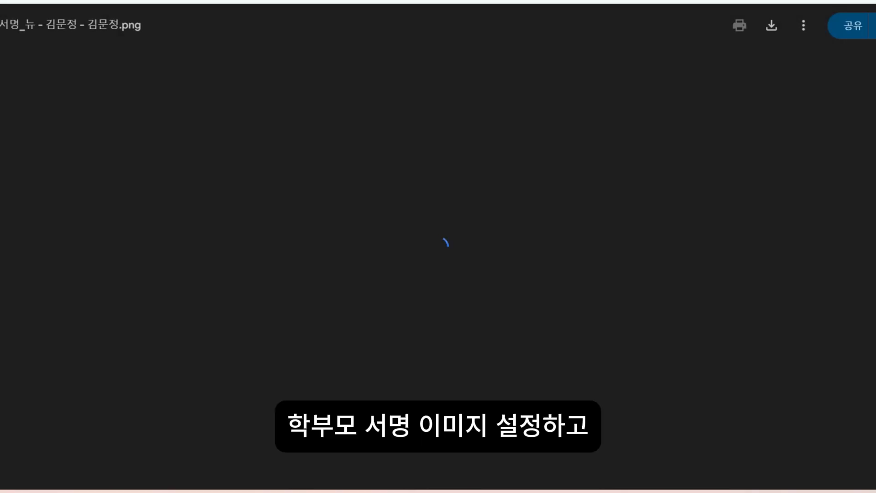
left_click(791, 26)
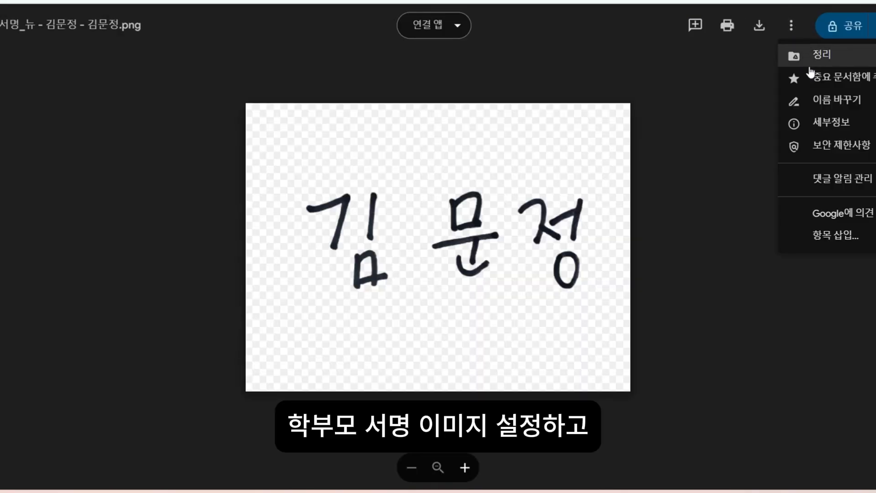
left_click(826, 22)
left_click(383, 311)
left_click(390, 324)
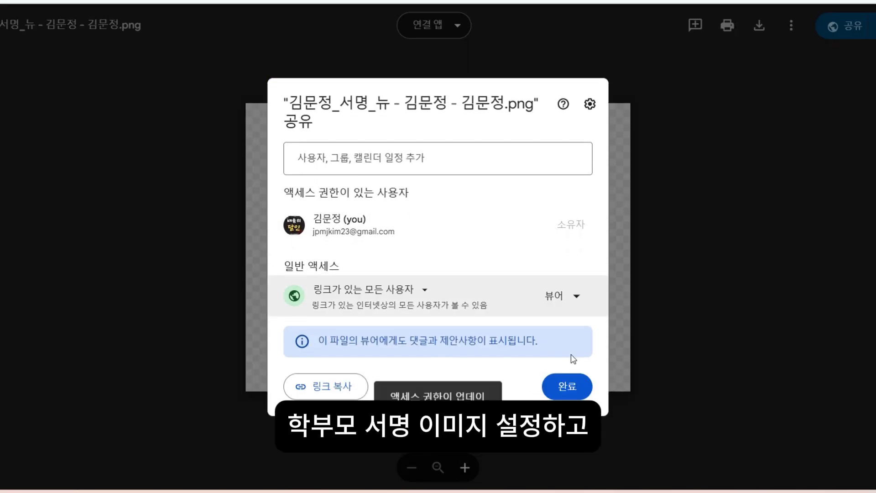
left_click(567, 385)
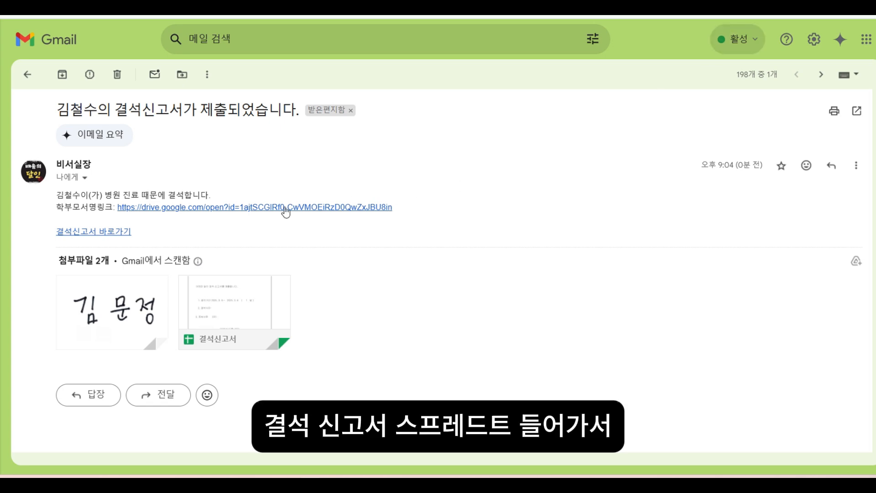
- Open the 결석신고서 spreadsheet linked in the email and run its custom command 결석신고서 생성하기
left_click(108, 234)
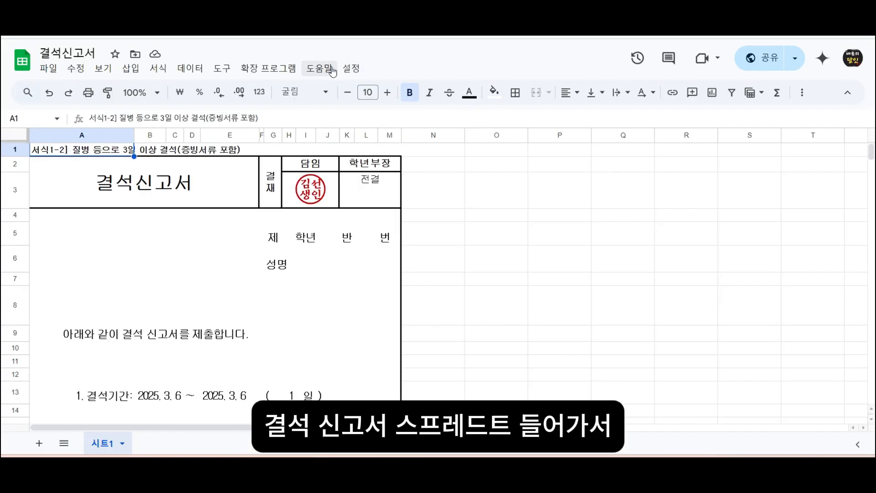
left_click(352, 69)
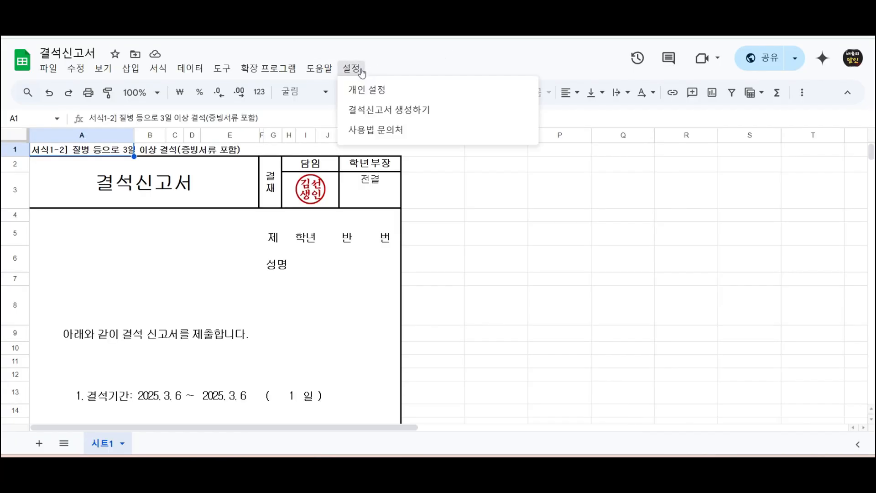
left_click(421, 112)
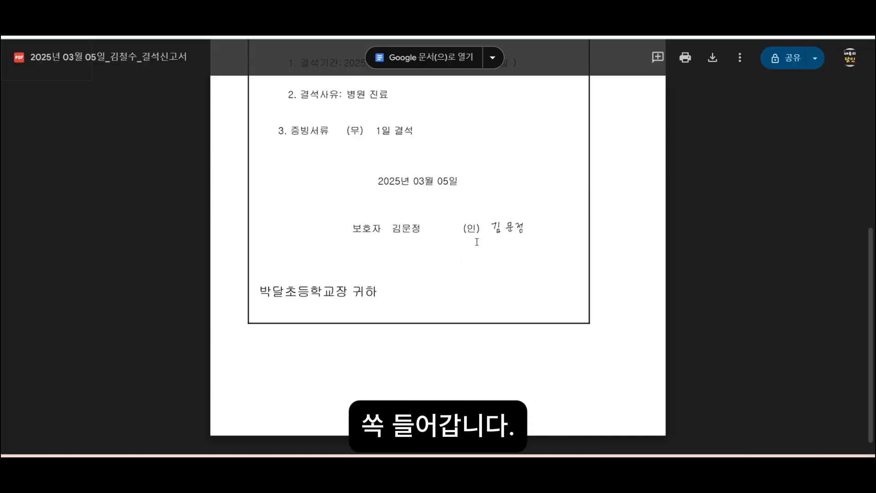
- Make a copy of the parent form 결석신고서(학부모용) from the Notion guide page and restore its missing file upload folder
scroll(438, 229, "up", 5)
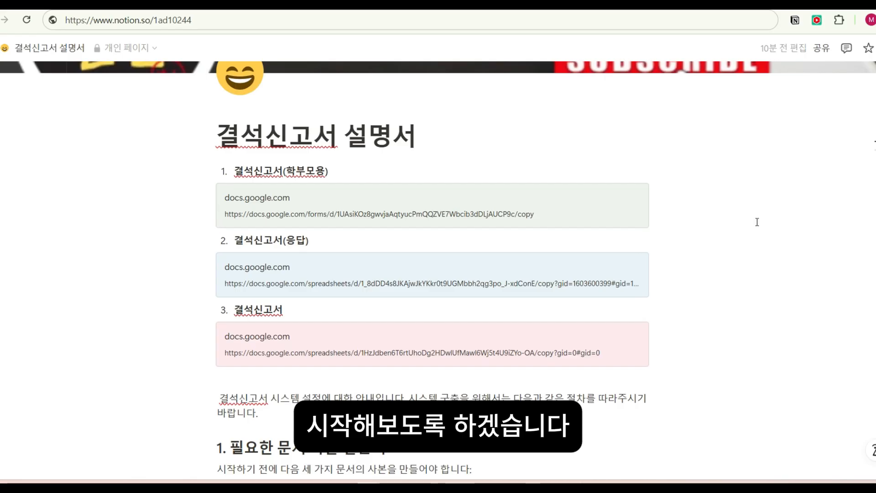
scroll(753, 295, "up", 2)
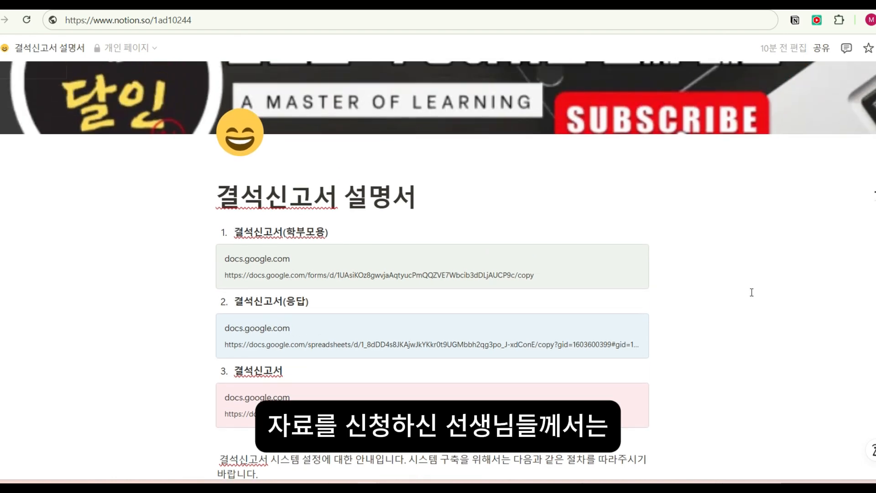
scroll(752, 292, "down", 2)
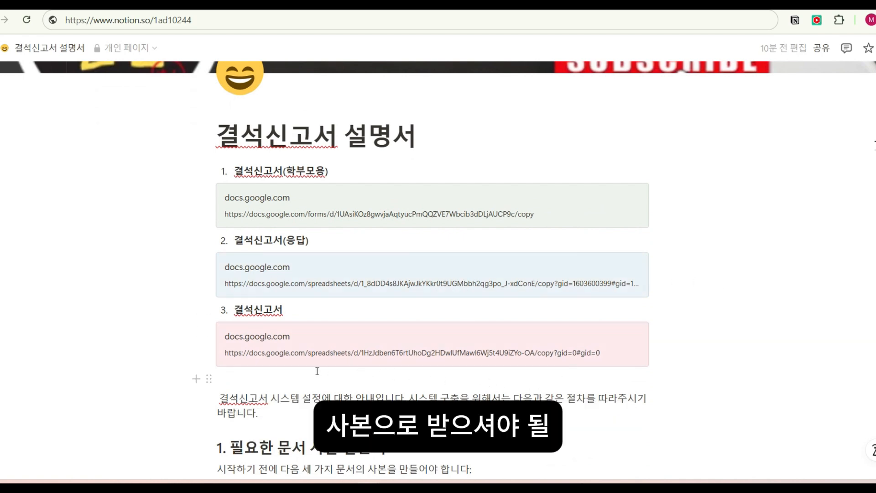
left_click(293, 211)
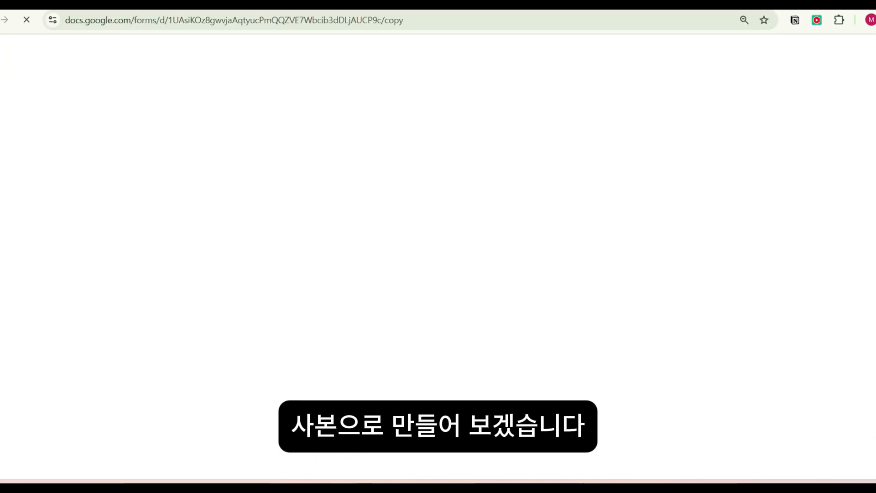
left_click(274, 225)
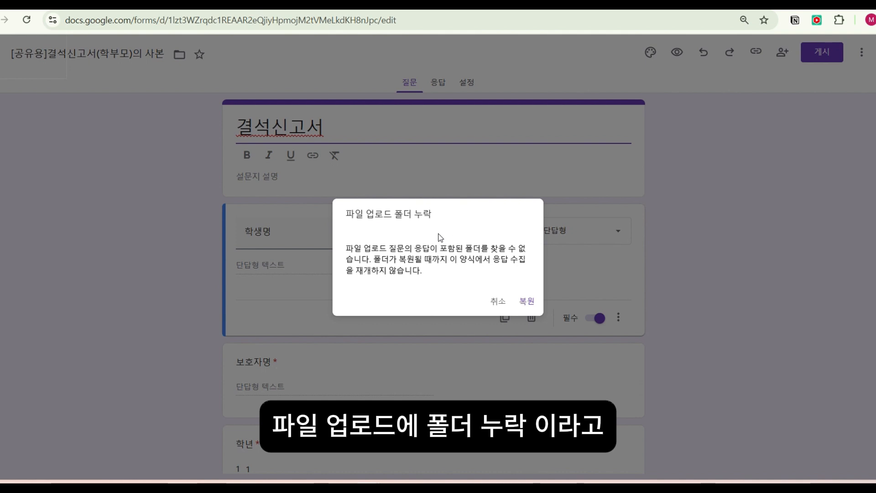
left_click(527, 303)
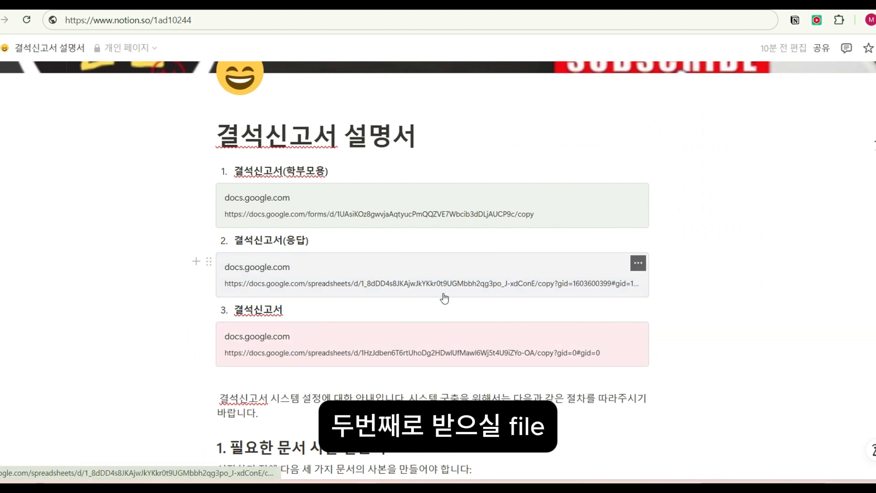
- Make a copy of the 결석신고서(응답) response spreadsheet from the guide's second link and return to the guide page
left_click(333, 268)
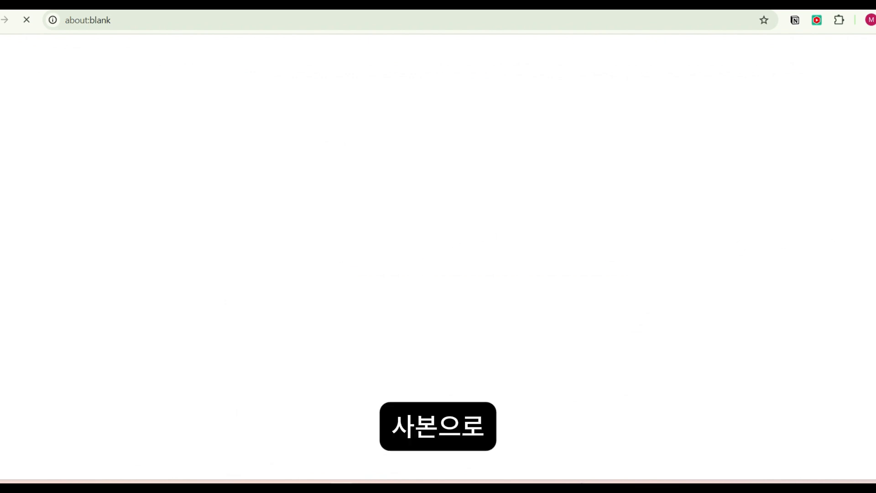
left_click(283, 262)
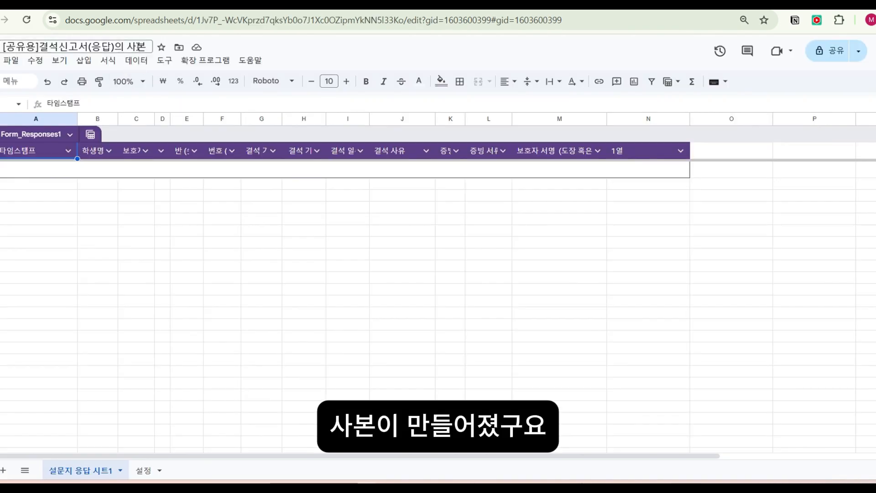
left_click(59, 5)
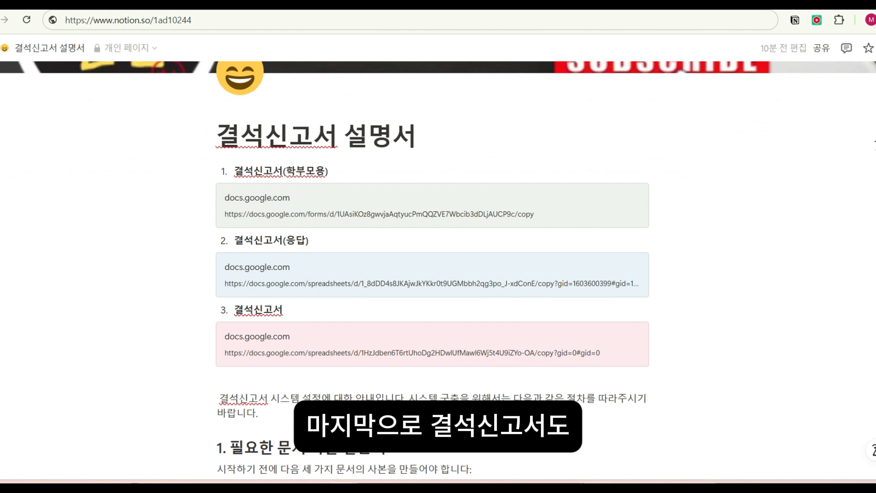
- Make a copy of the 결석신고서 spreadsheet from the guide's third link and allow external access for its formulas
left_click(282, 340)
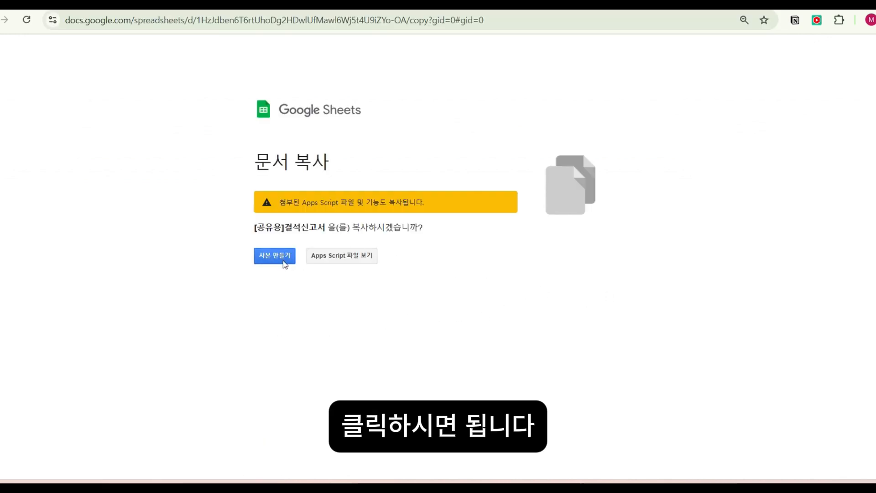
left_click(288, 260)
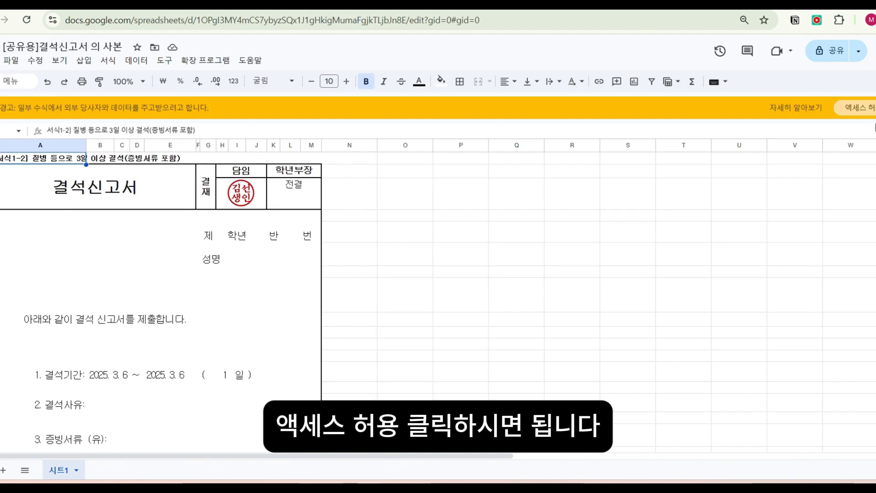
left_click(872, 110)
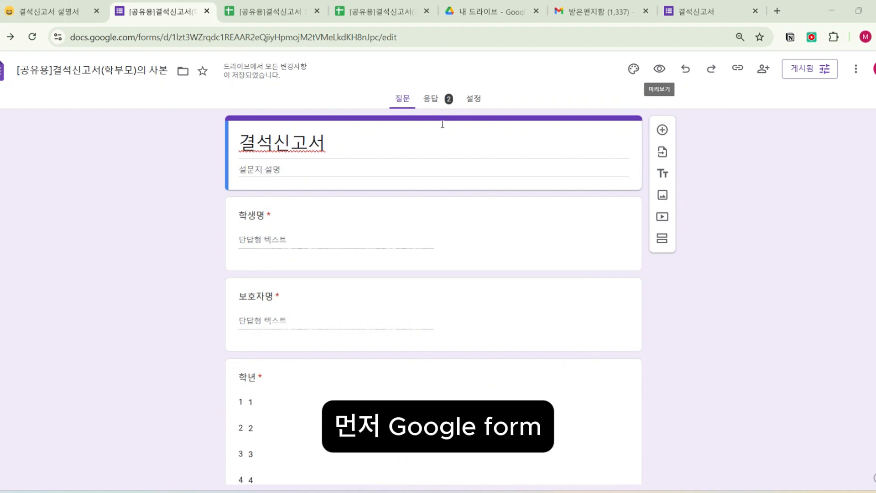
- Link the copied form's responses to the existing spreadsheet [공유용]결석신고서(응답)의 사본
left_click(431, 101)
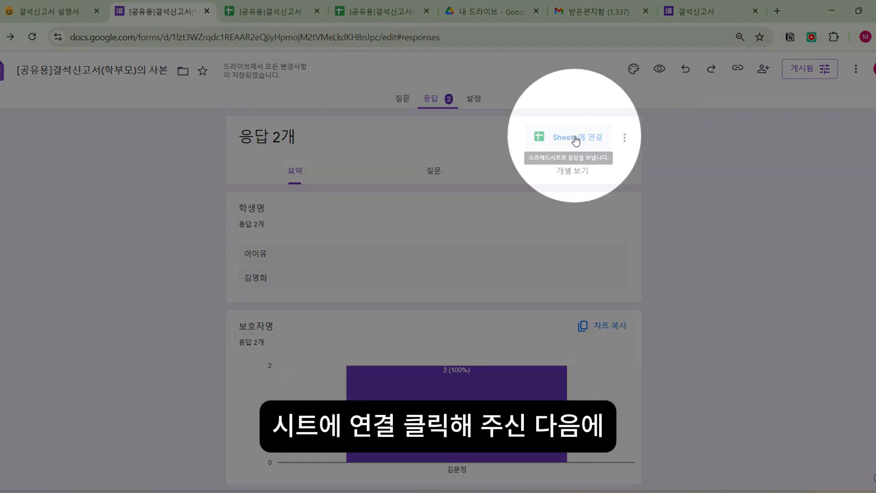
left_click(553, 141)
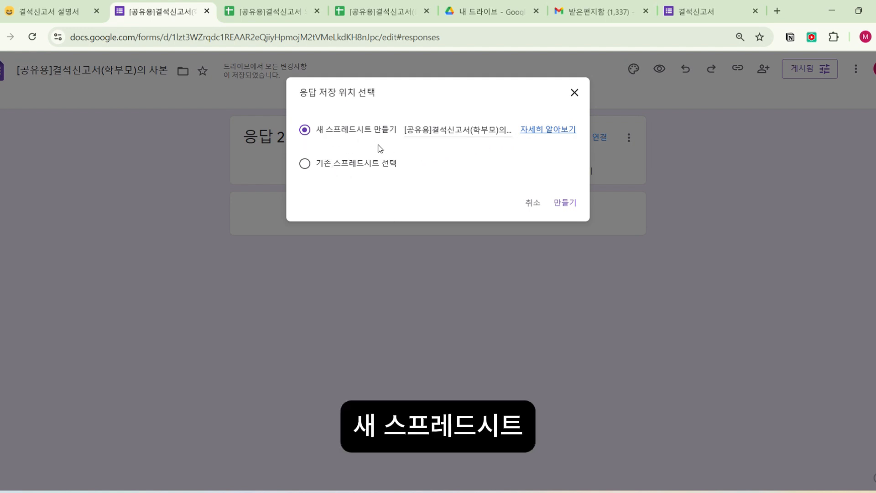
left_click(305, 163)
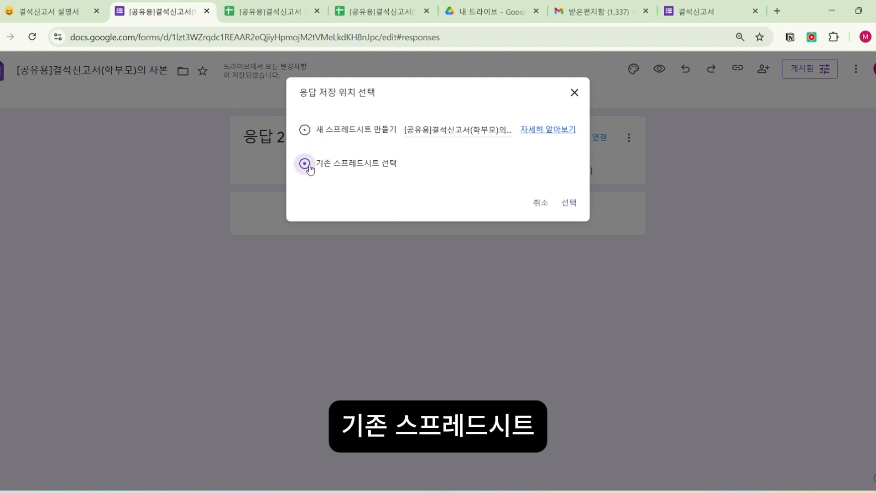
left_click(573, 206)
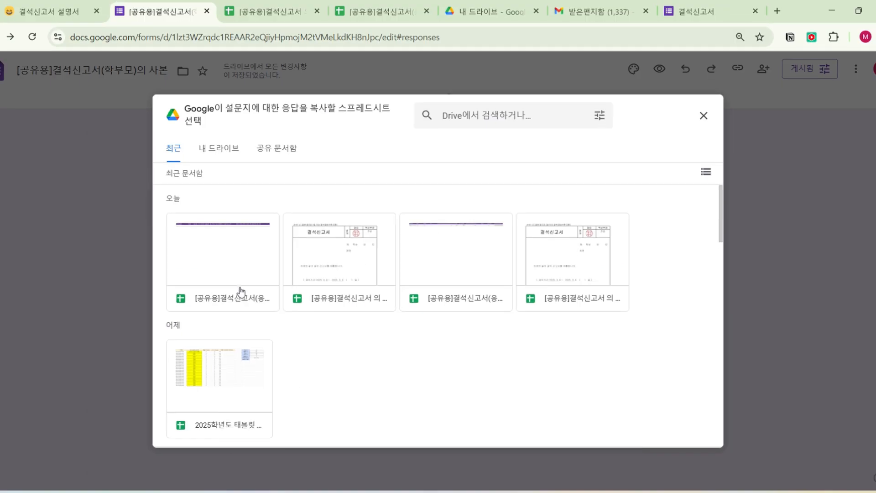
left_click(243, 285)
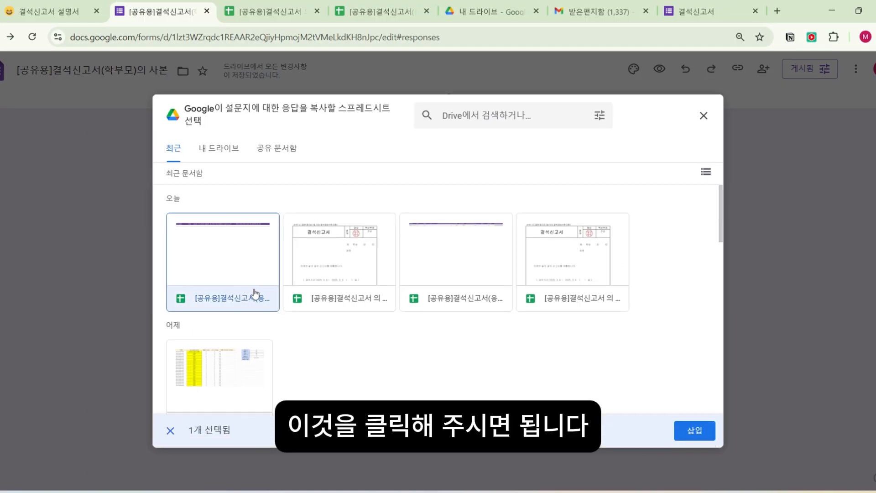
double_click(238, 261)
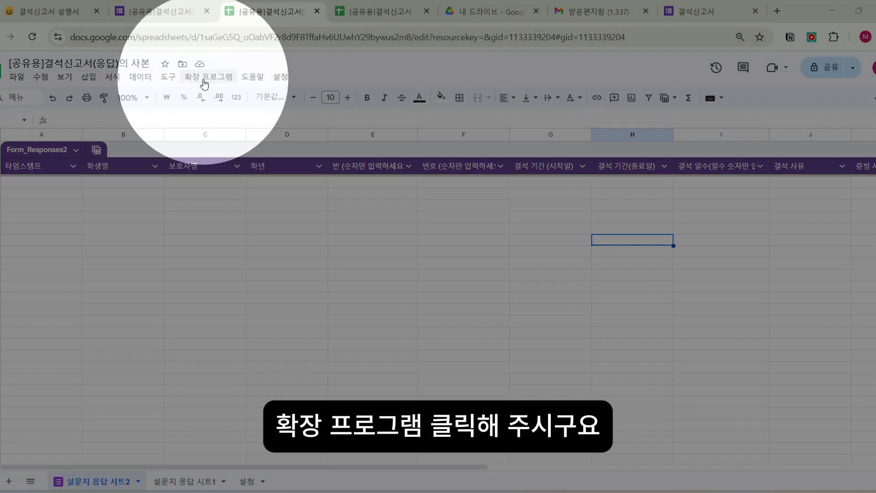
- Open the response spreadsheet's Apps Script project and run the onOpen function
left_click(204, 80)
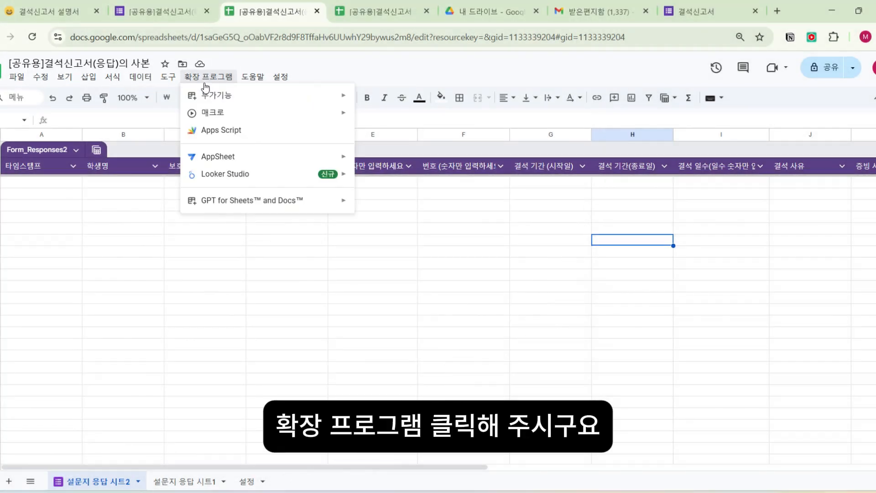
left_click(220, 131)
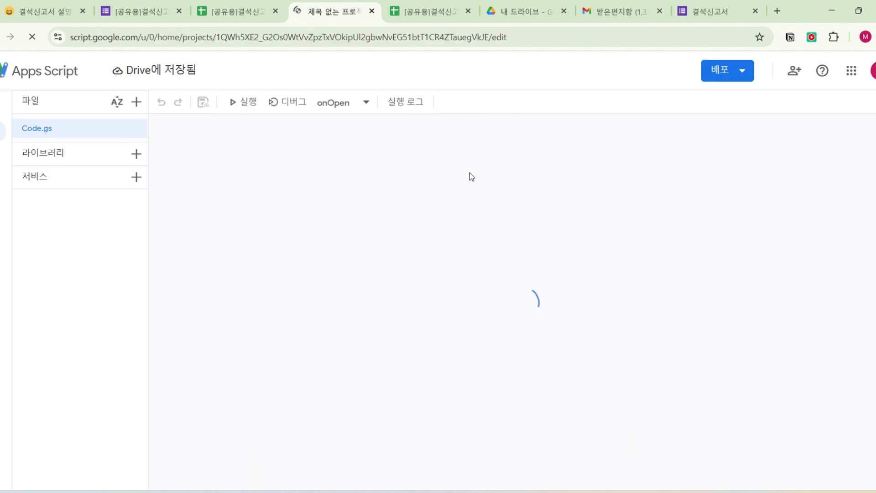
left_click(248, 106)
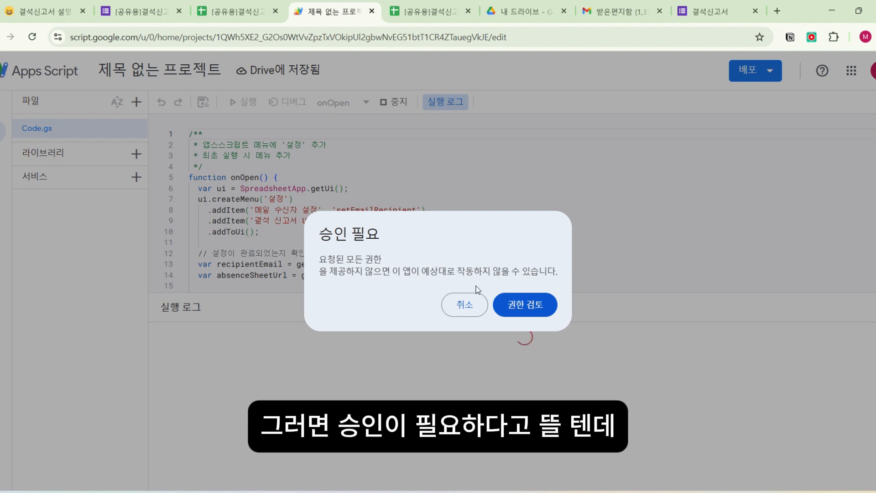
- Authorize the script with the teacher's Google account, proceeding past the unverified-app warning and granting all requested permissions
left_click(525, 305)
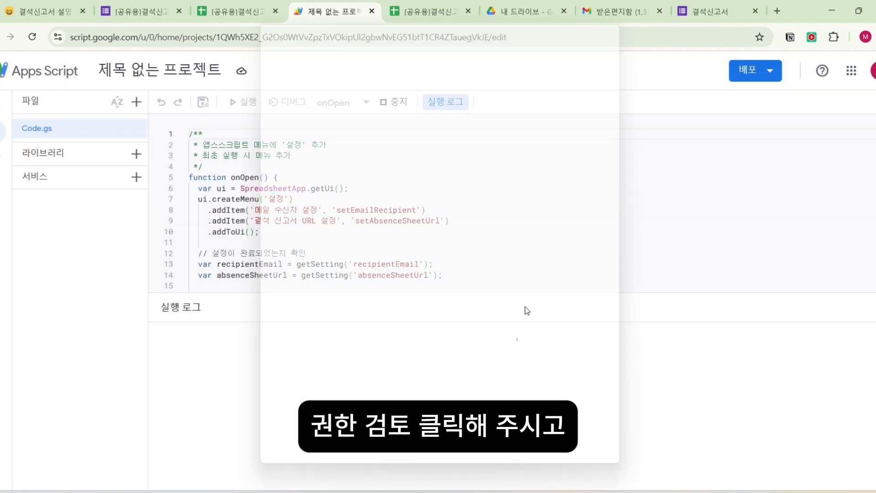
left_click(354, 238)
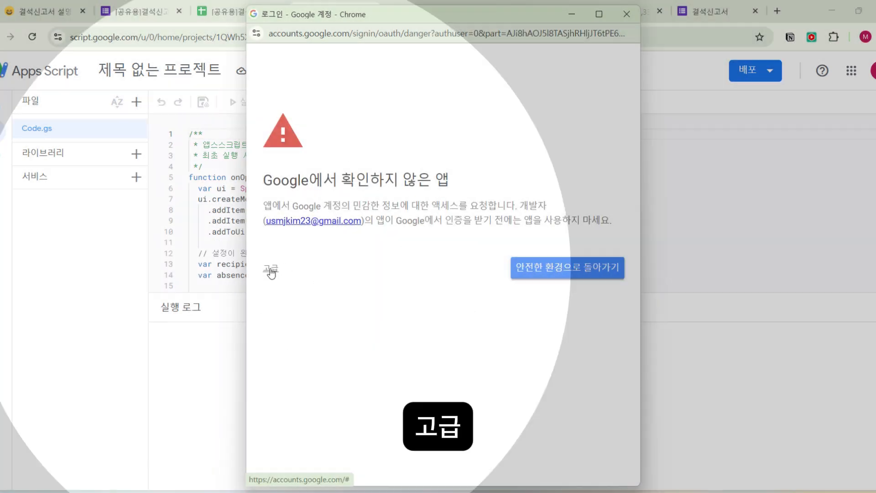
left_click(271, 270)
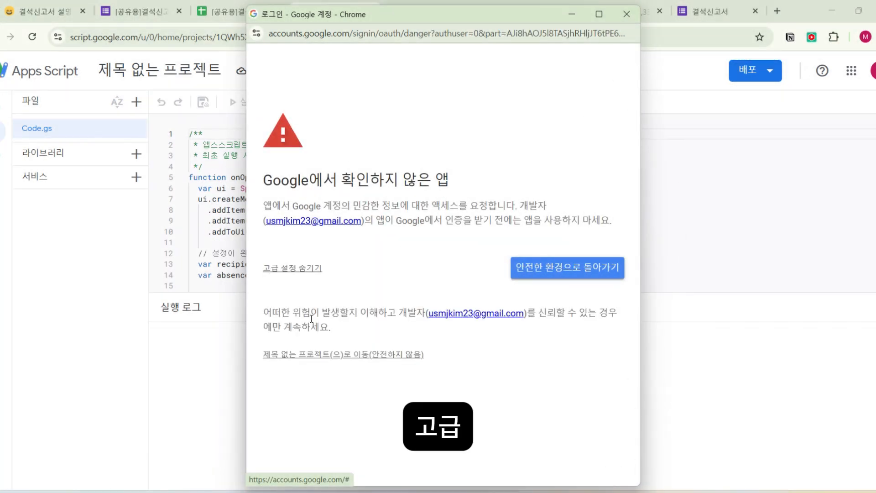
left_click(397, 355)
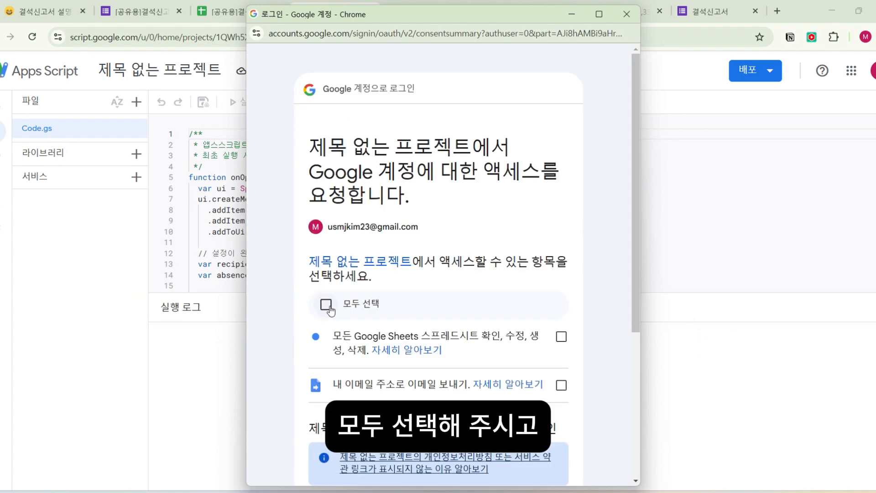
left_click(326, 305)
scroll(519, 362, "down", 5)
left_click(489, 395)
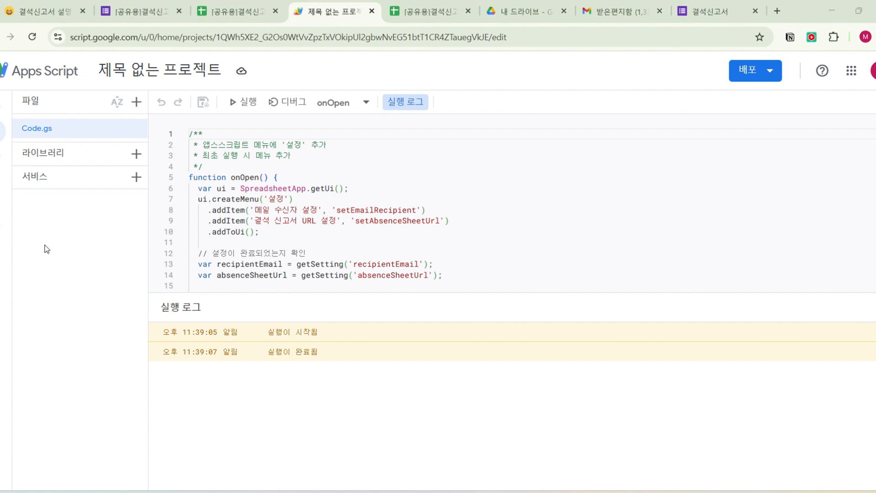
- Add a project trigger that runs onFormSubmit from the Head deployment, with the spreadsheet as event source and 양식 제출 시 as event type
mouse_move(1, 179)
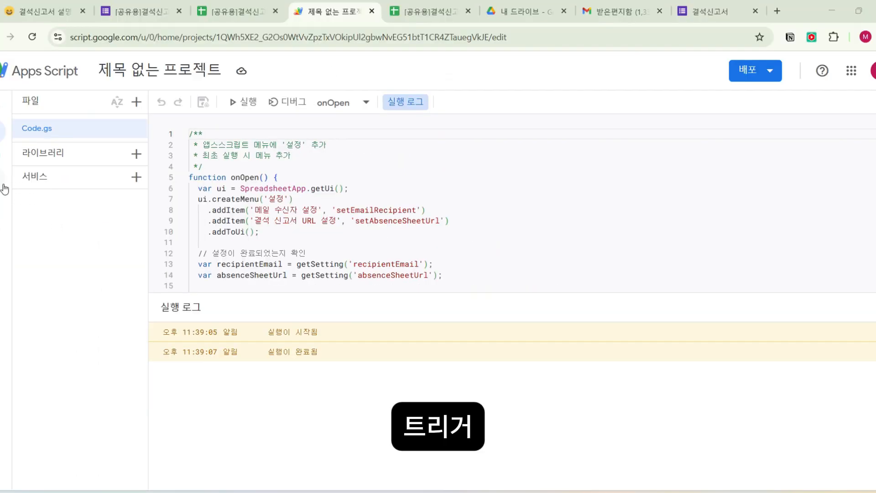
left_click(5, 188)
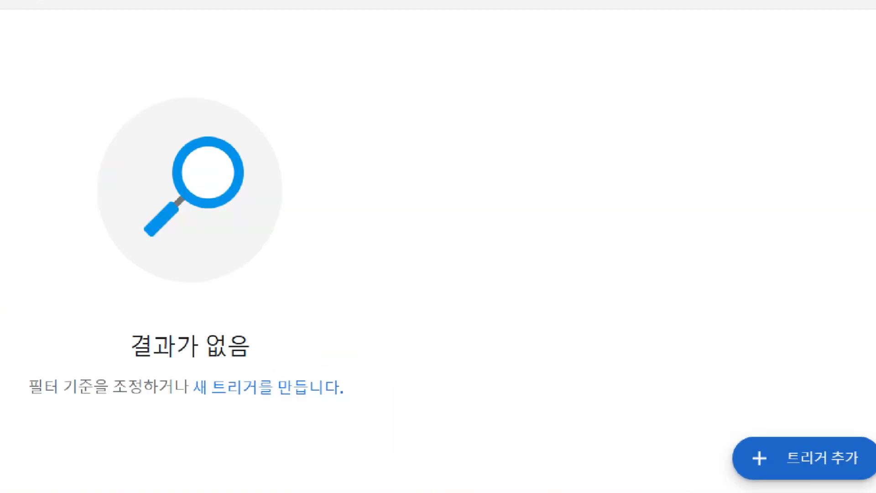
left_click(804, 459)
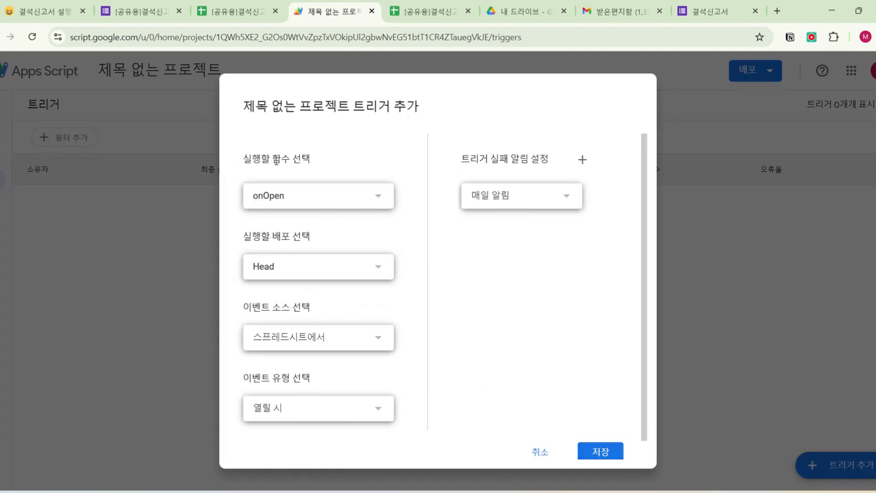
left_click(379, 201)
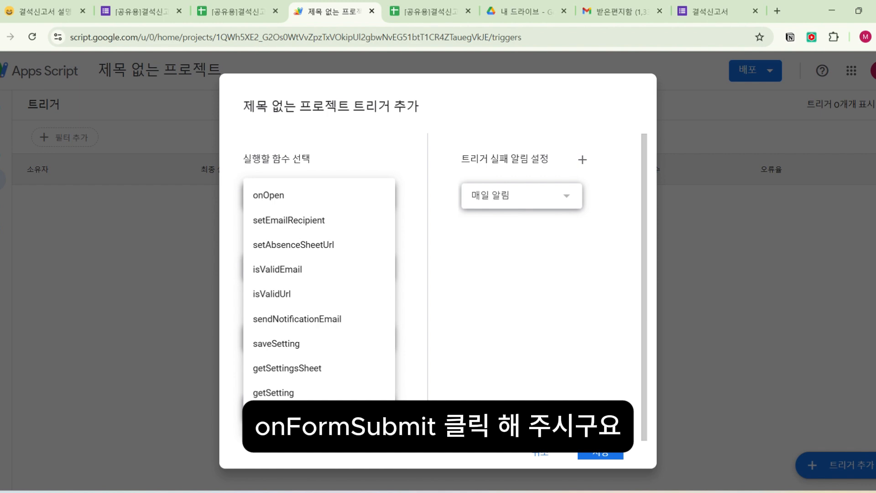
left_click(283, 417)
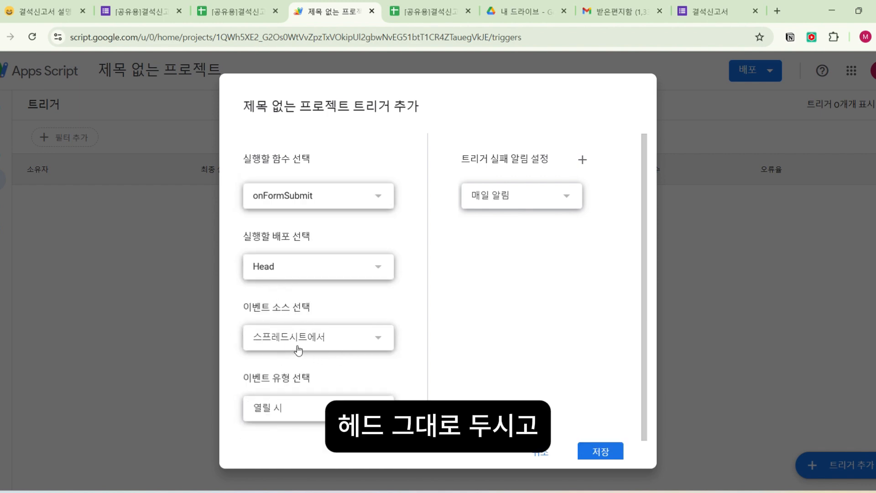
left_click(297, 420)
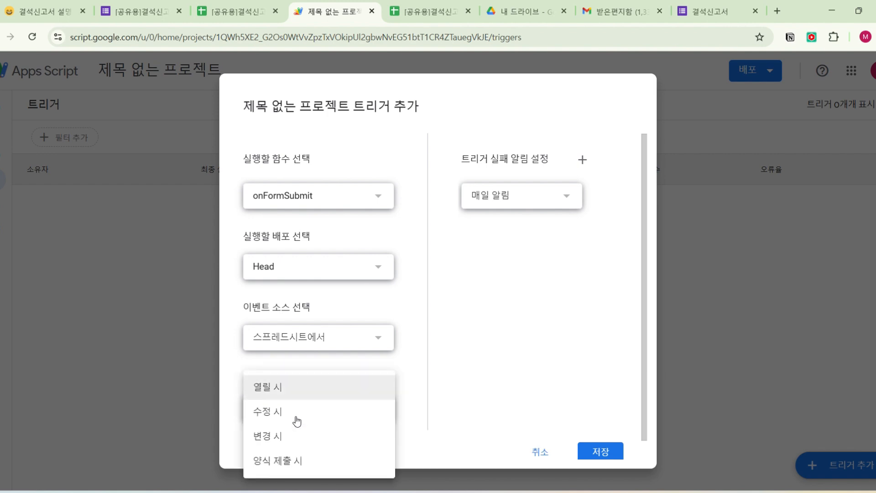
left_click(299, 460)
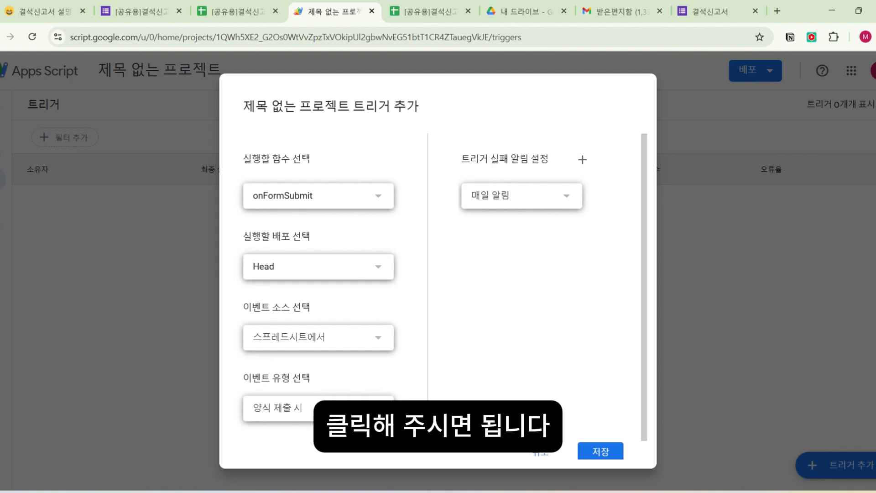
left_click(600, 453)
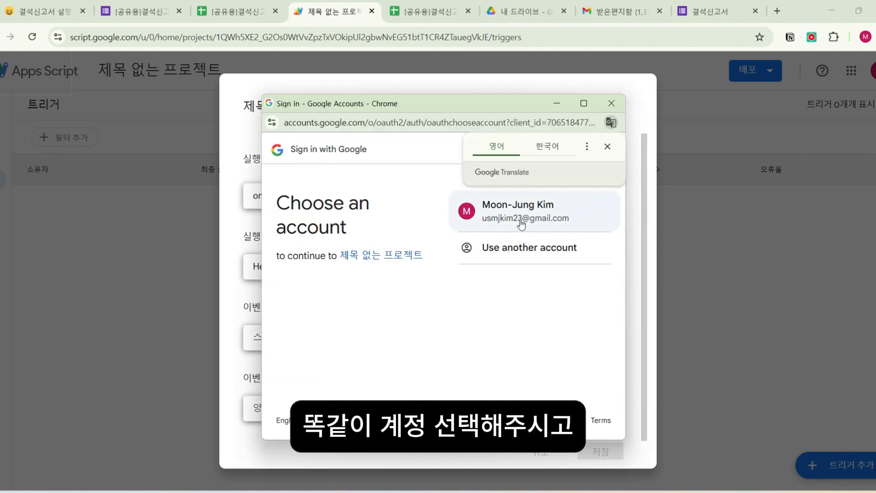
- Authorize the trigger with the teacher's Google account, proceeding past the unverified-app warning and allowing access, and close the script project
left_click(520, 218)
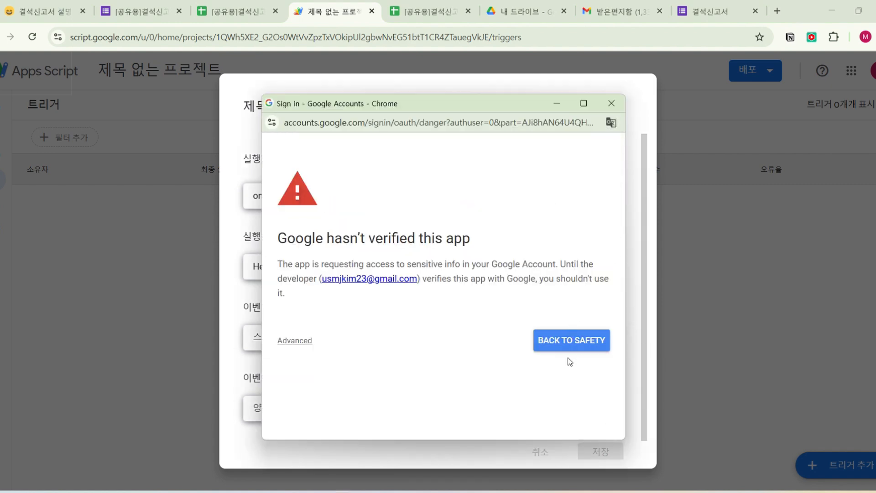
left_click(298, 346)
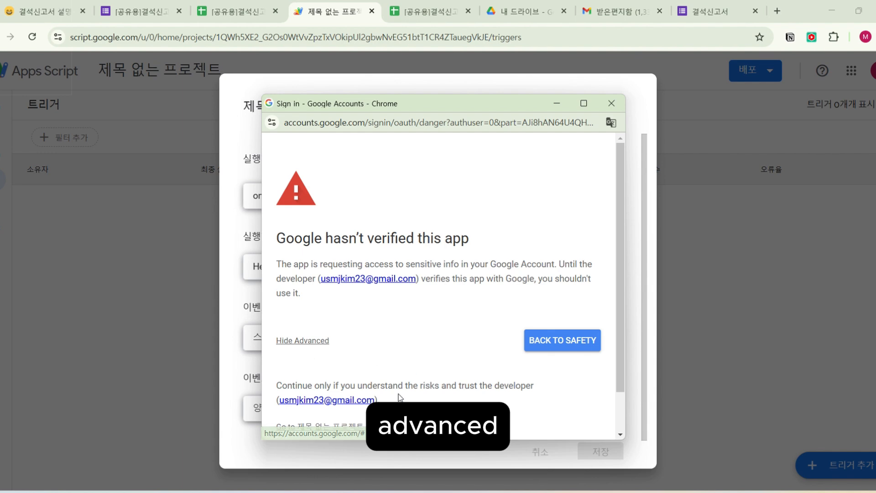
scroll(386, 399, "down", 1)
left_click(367, 380)
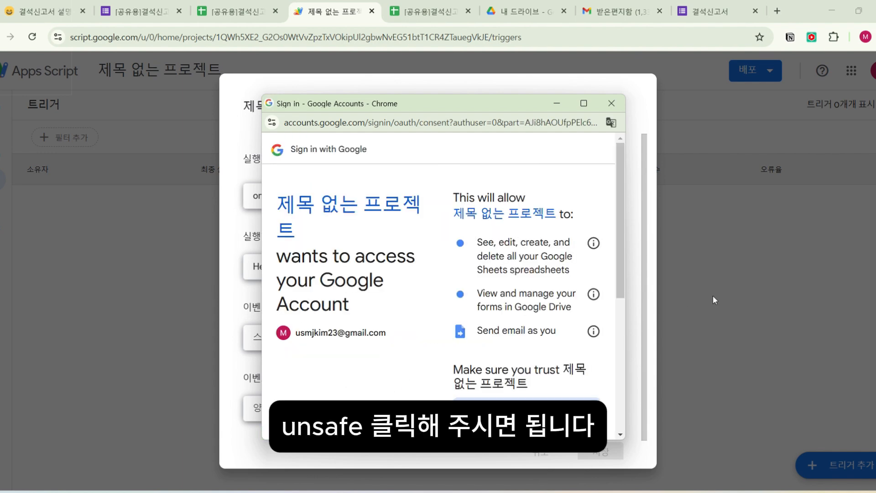
scroll(554, 324, "down", 5)
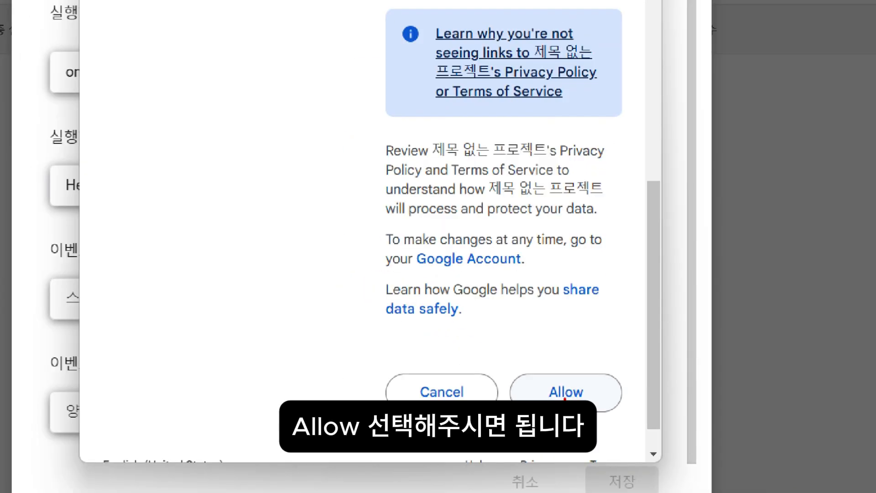
left_click(565, 396)
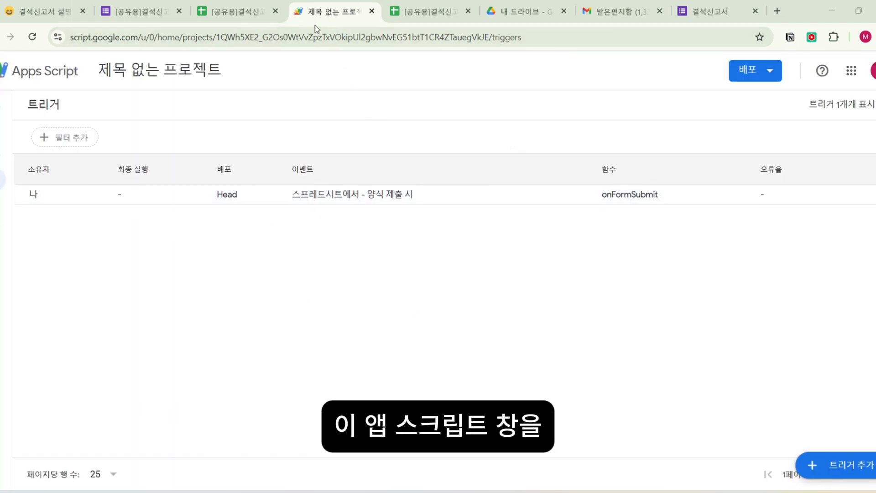
left_click(372, 11)
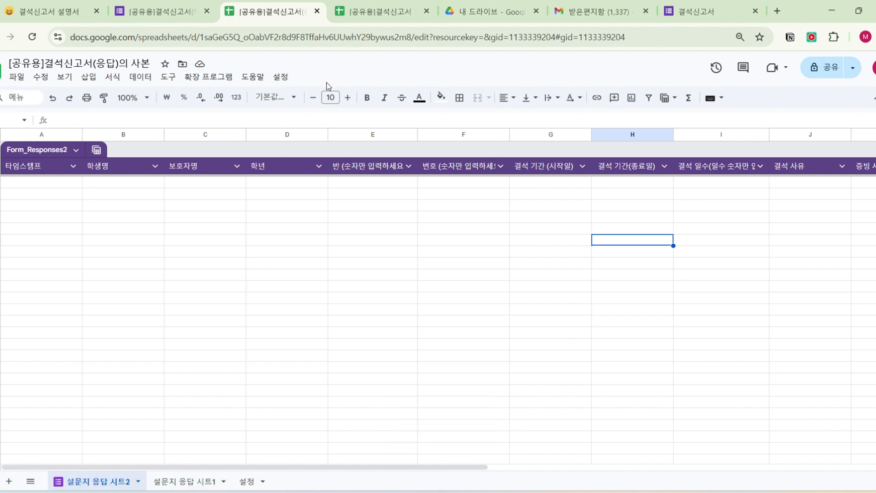
- Reload the response spreadsheet and register the teacher's e-mail address with its custom 메일 수신자 설정 command
left_click(362, 40)
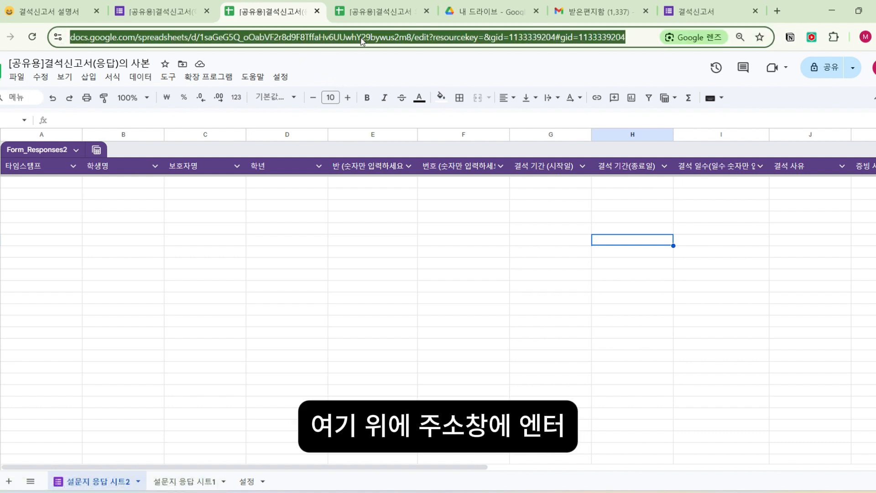
key("Return")
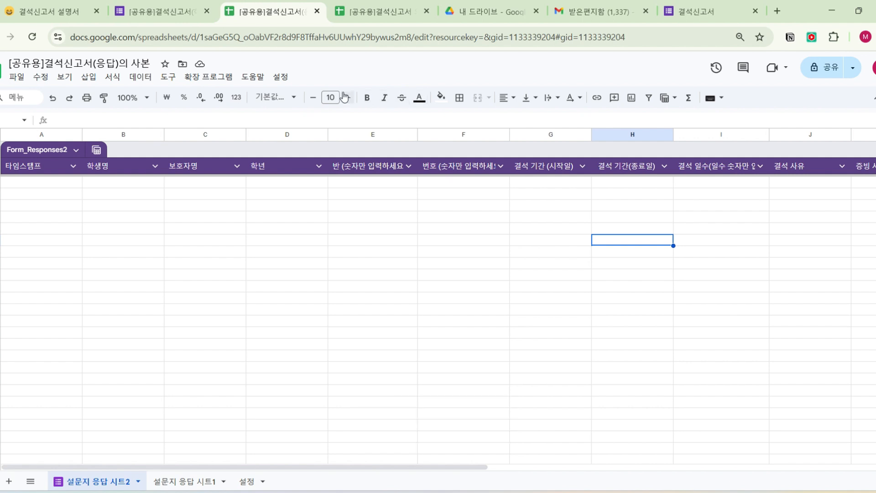
left_click(280, 79)
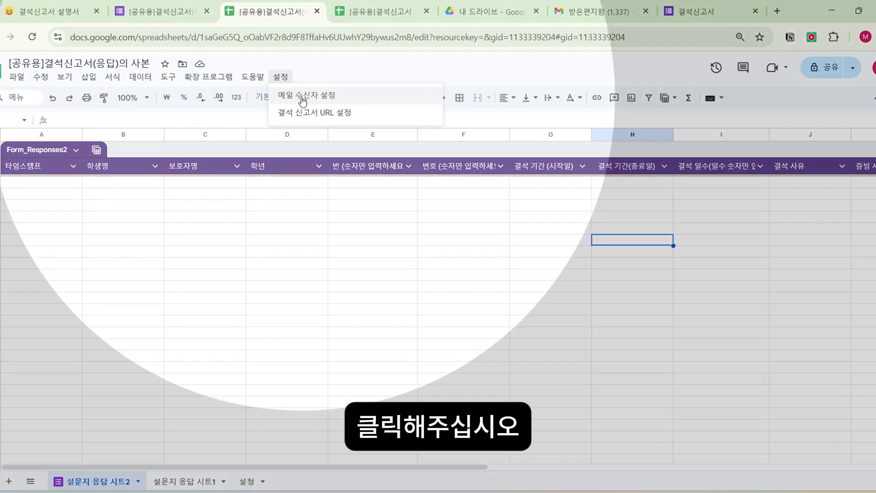
left_click(302, 96)
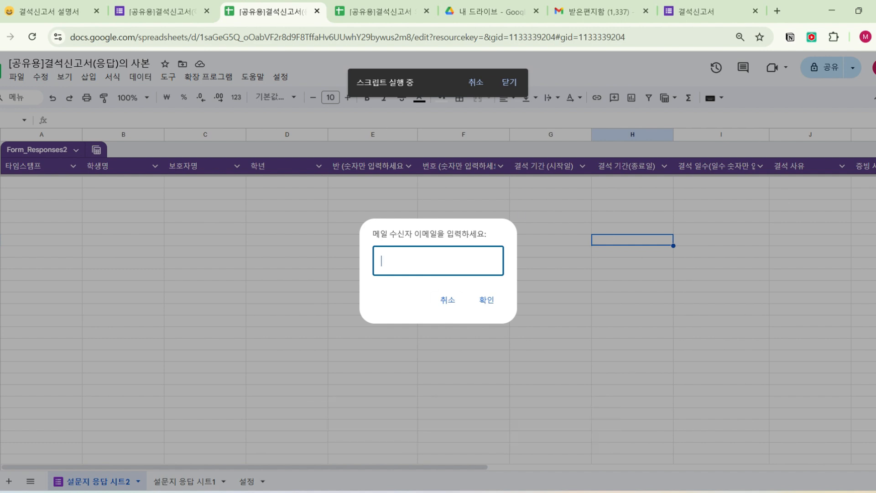
key("ctrl+v")
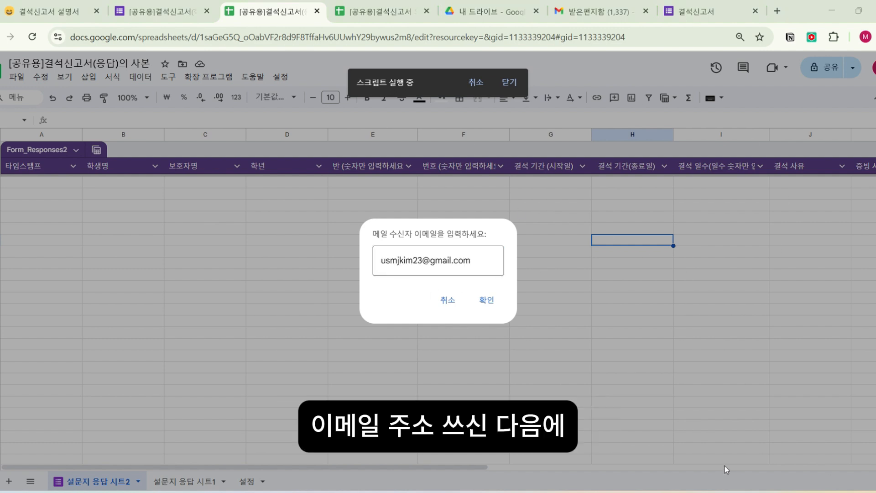
left_click(489, 300)
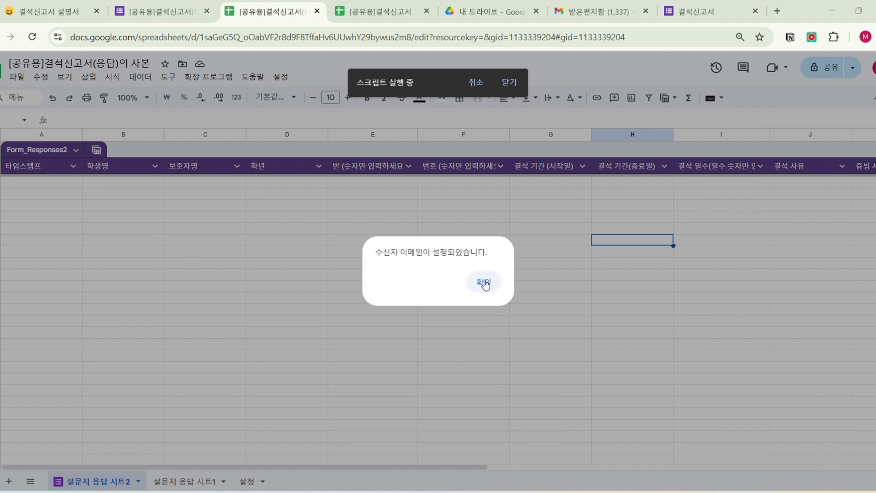
left_click(485, 284)
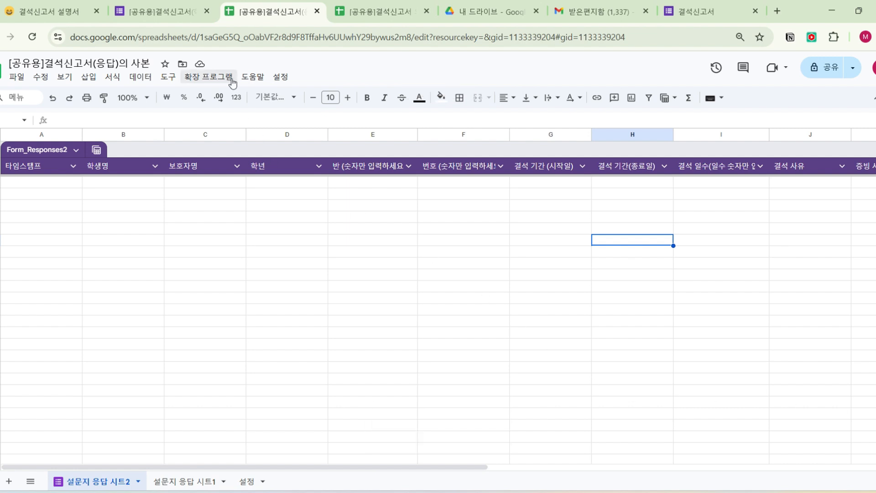
- Register the URL of the [공유용]결석신고서 의 사본 spreadsheet as the response spreadsheet's 결석 신고서 URL 설정
left_click(281, 76)
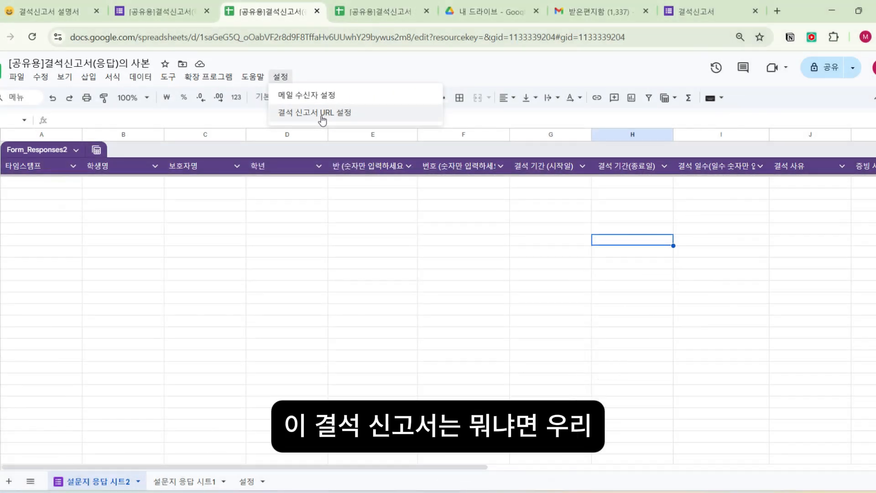
left_click(322, 114)
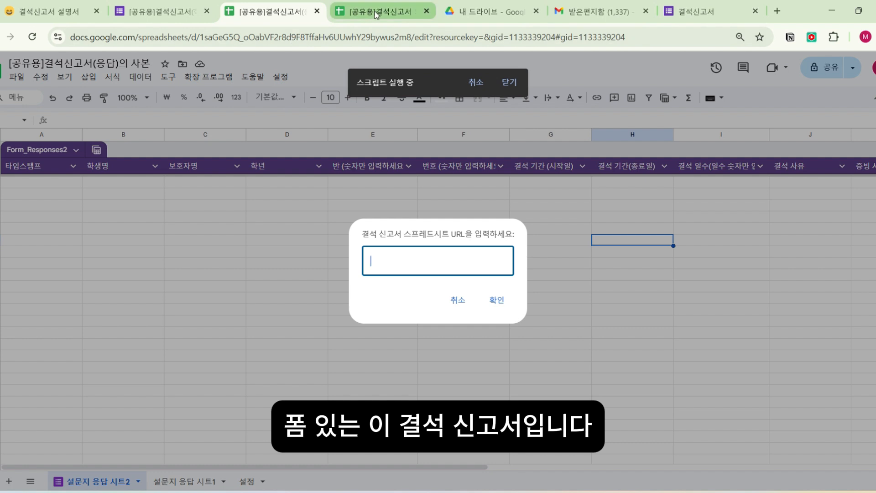
left_click(377, 14)
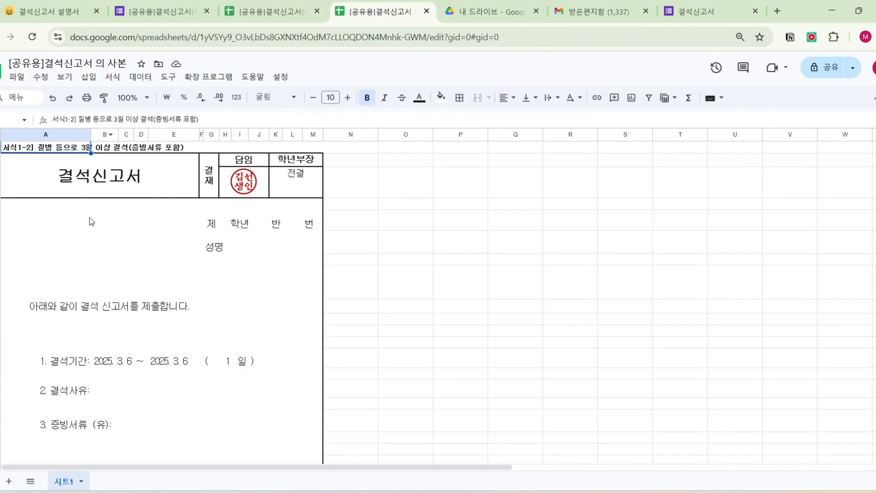
left_click(177, 43)
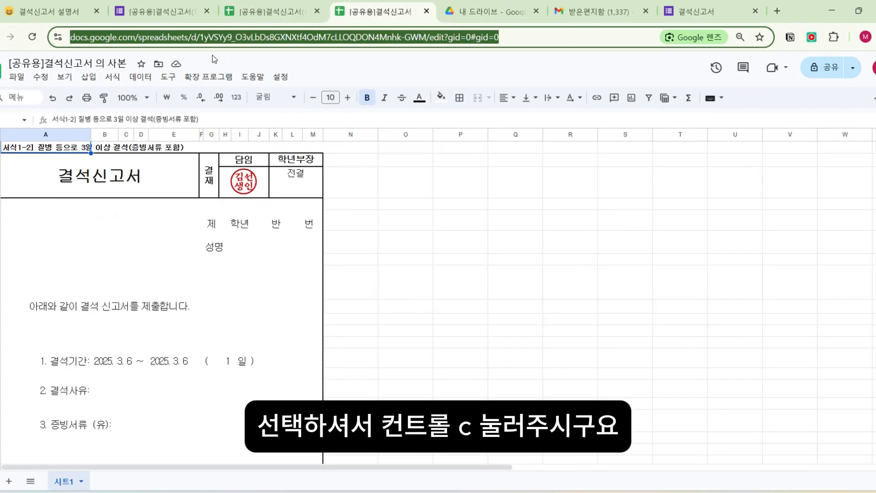
left_click(243, 18)
key("ctrl+v")
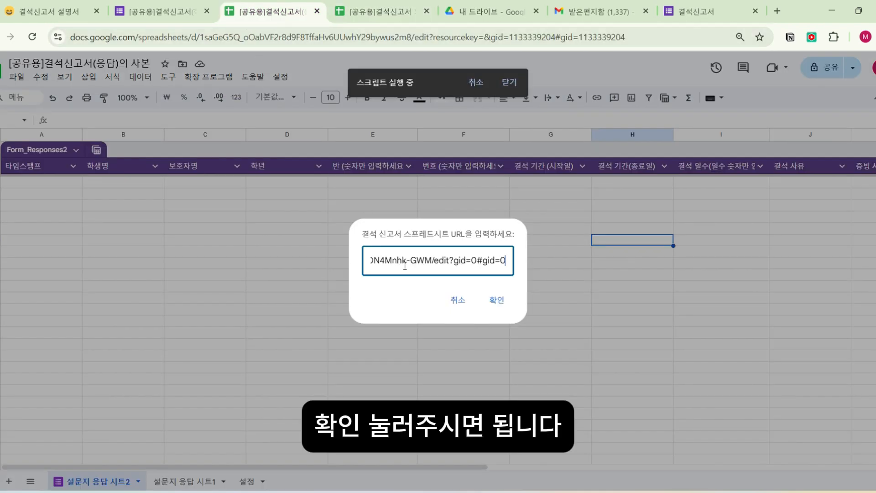
left_click(504, 303)
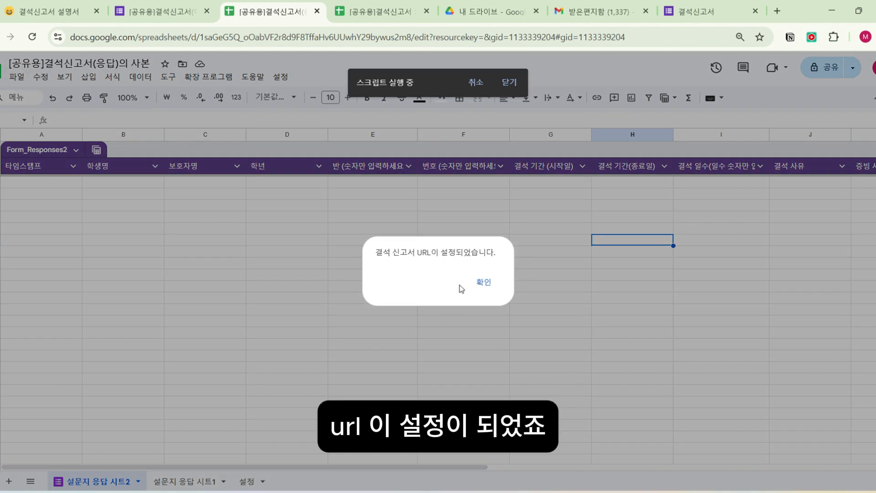
left_click(484, 283)
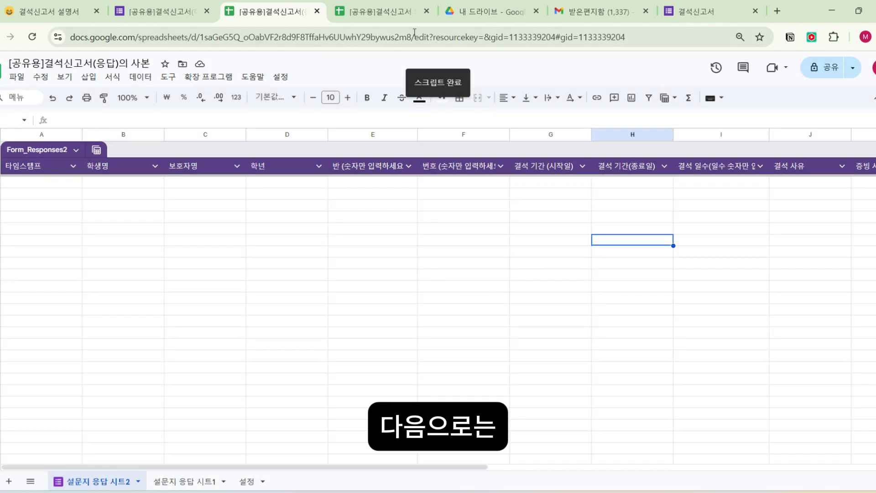
- Open the Apps Script project of the [공유용]결석신고서 의 사본 spreadsheet and run its onOpen function
left_click(378, 20)
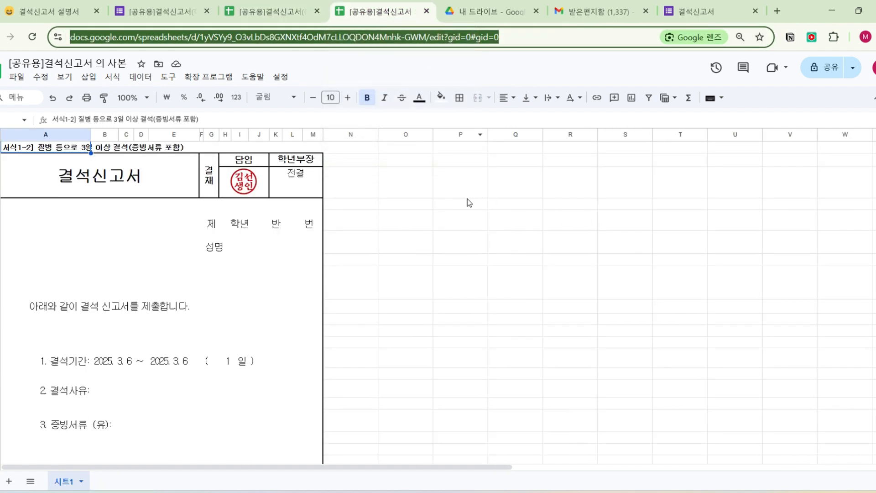
left_click(461, 219)
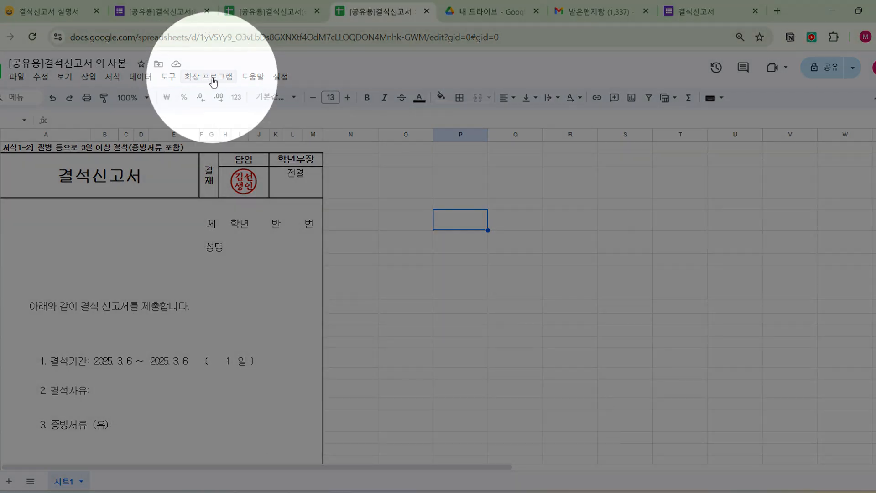
left_click(192, 77)
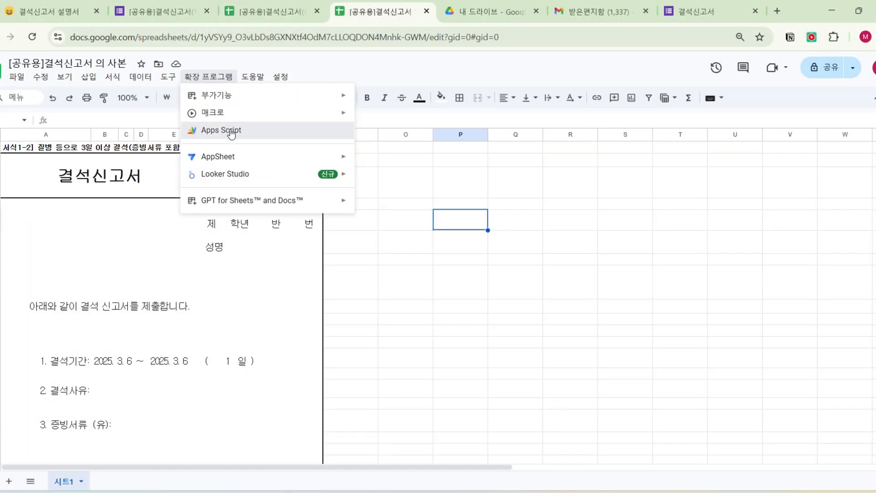
left_click(231, 131)
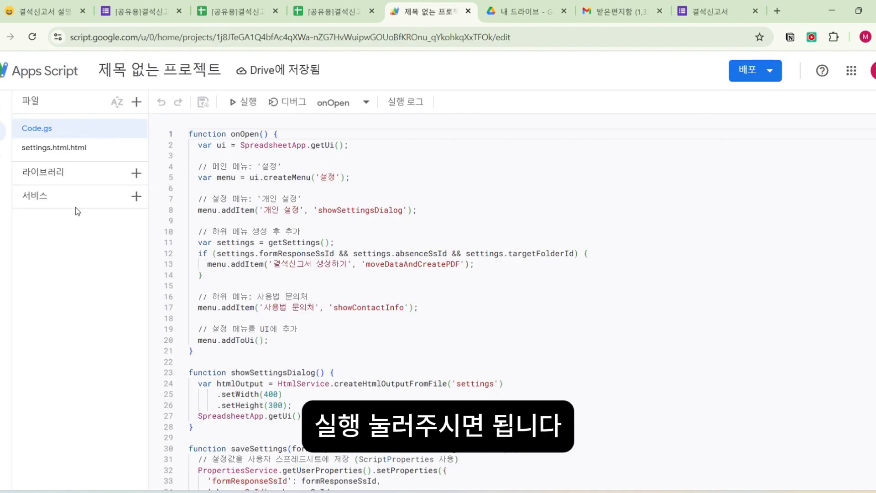
left_click(243, 102)
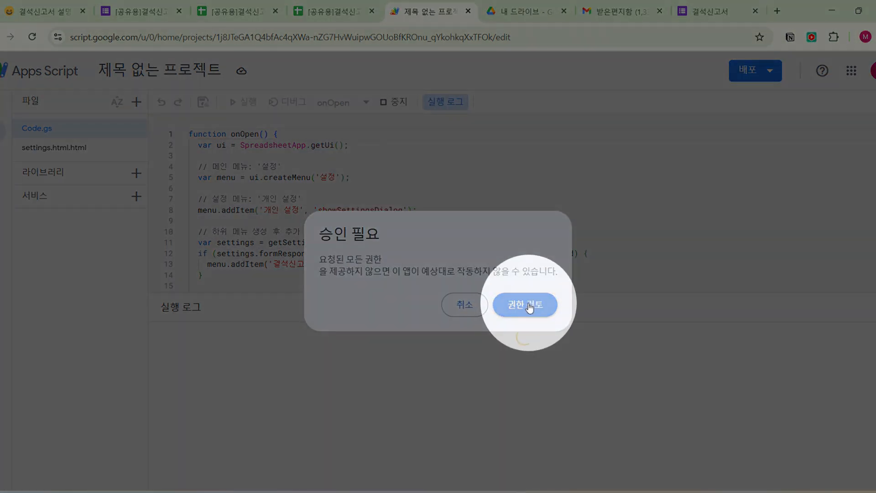
- Authorize the script with the teacher's Google account, bypassing the unverified-app warning and granting all requested permissions, and close the script project
left_click(534, 302)
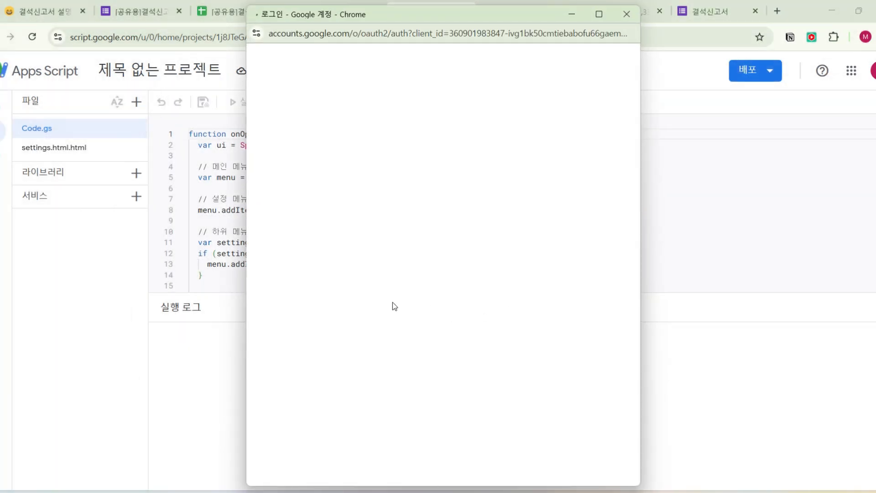
left_click(349, 234)
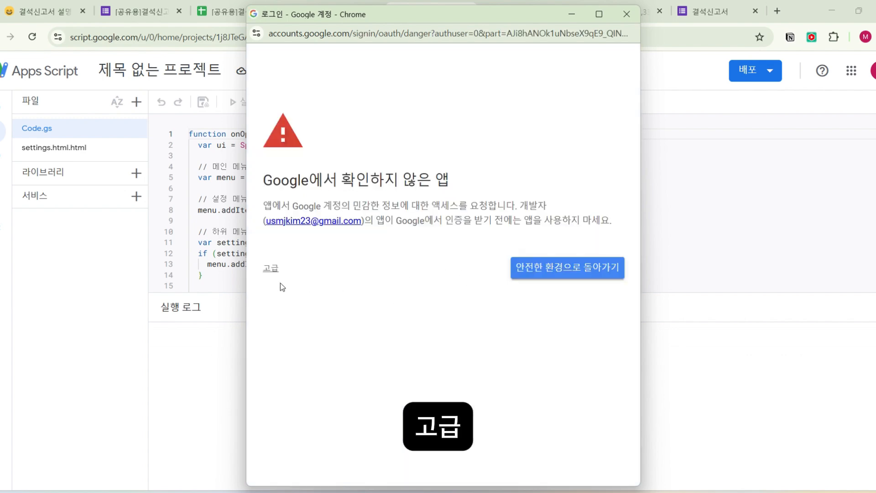
left_click(269, 270)
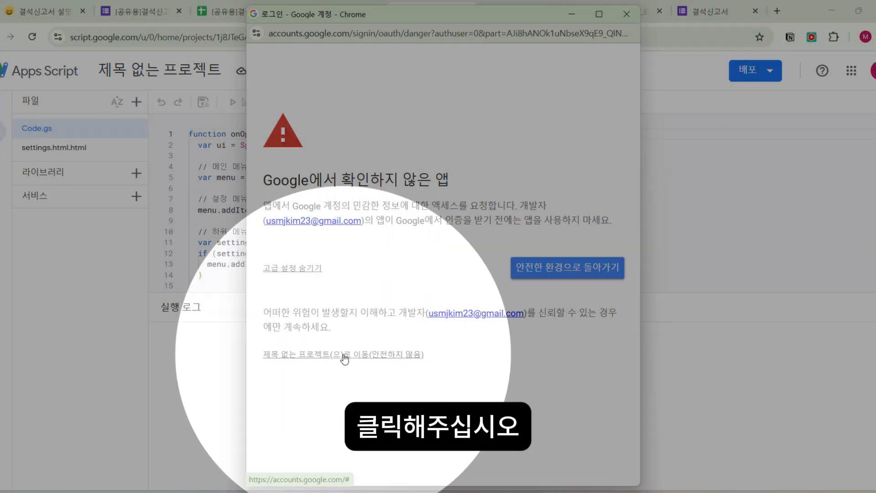
left_click(352, 358)
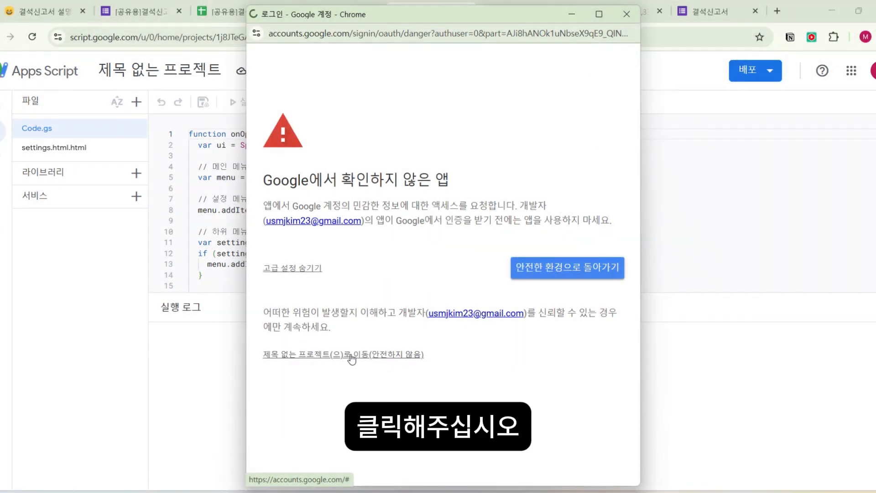
left_click(326, 305)
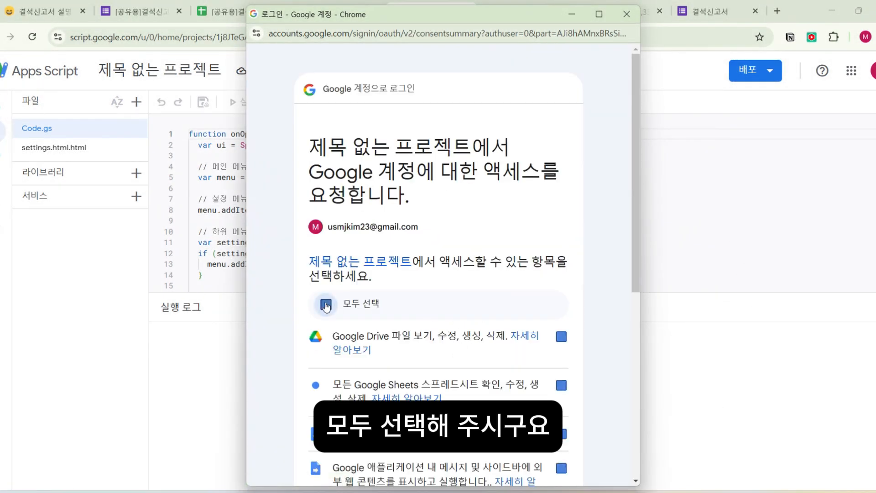
scroll(508, 323, "down", 6)
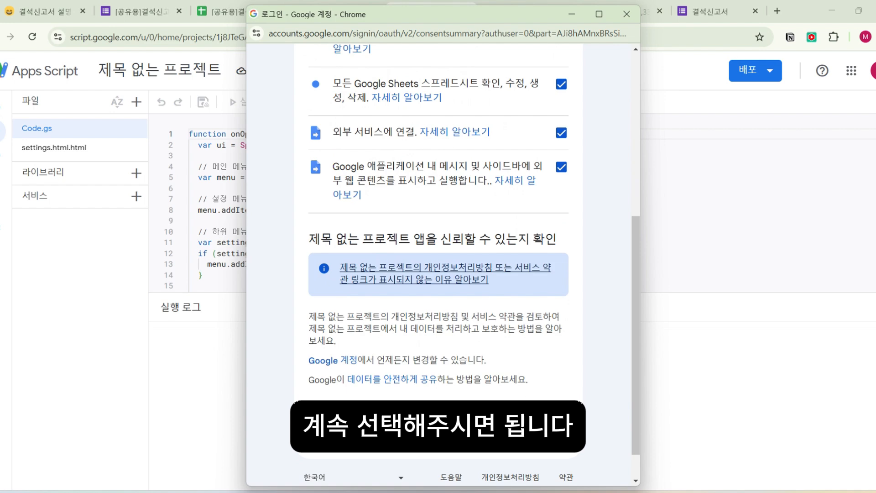
left_click(505, 423)
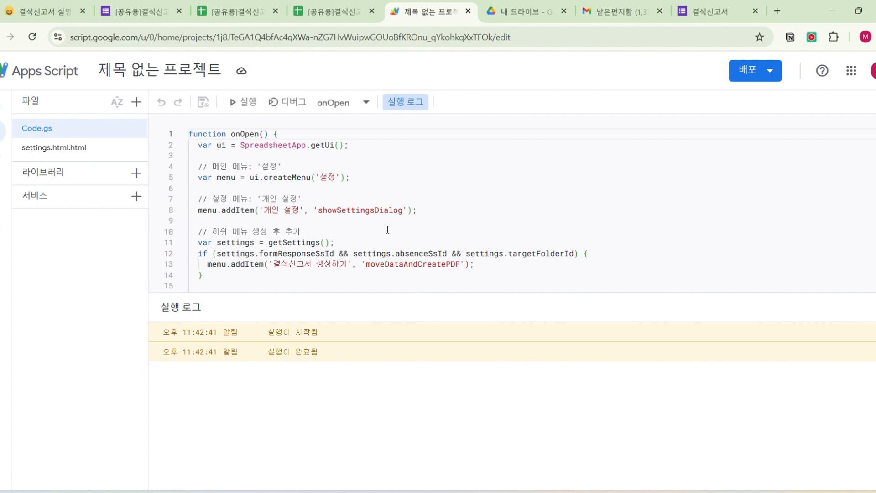
left_click(469, 11)
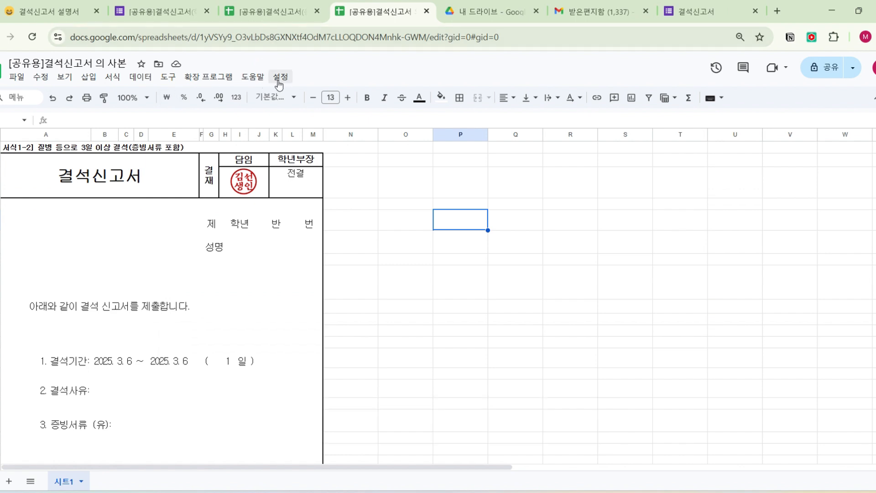
- Open the custom 개인 설정 dialog of the [공유용]결석신고서 의 사본 spreadsheet
left_click(290, 44)
key("Escape")
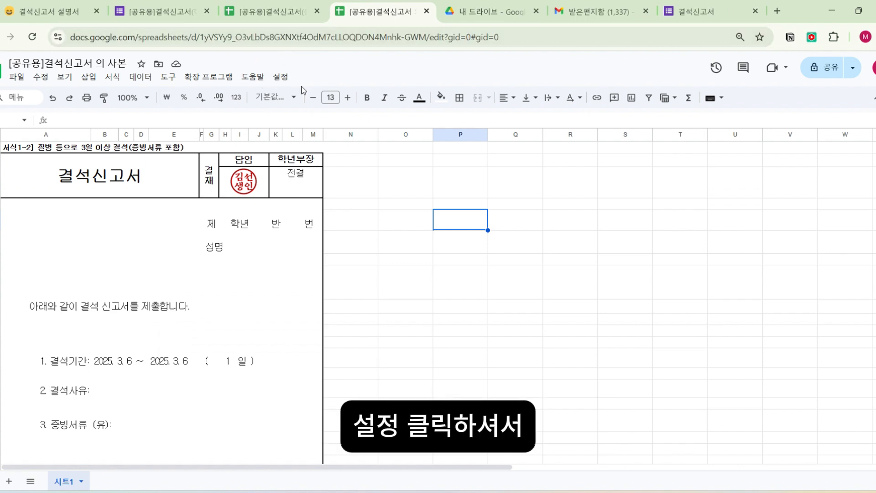
left_click(281, 77)
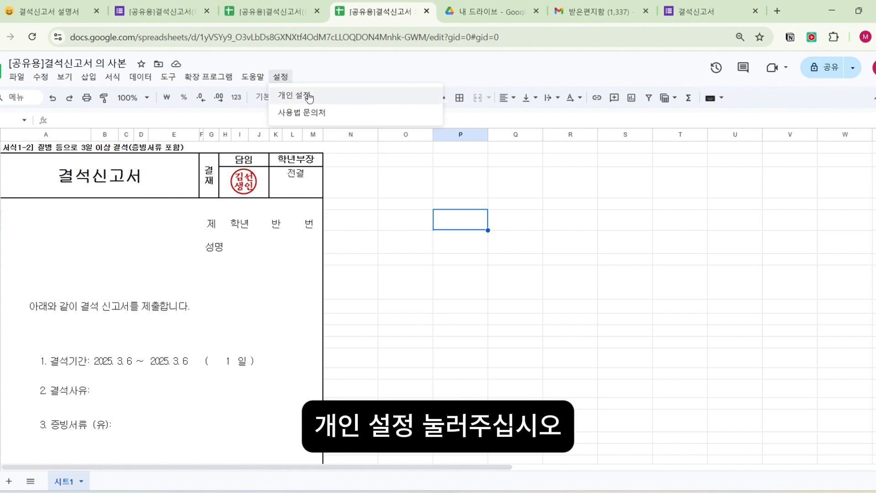
left_click(309, 96)
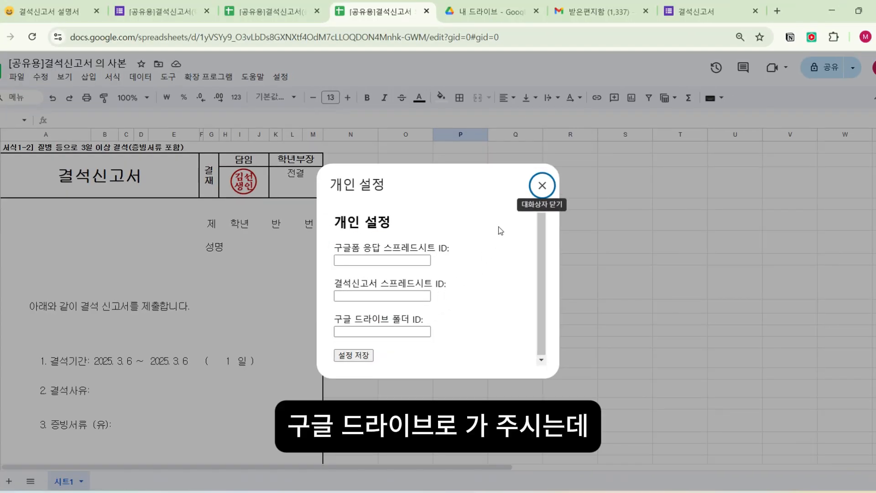
- Switch to Google Drive and load its home page from drive.google.com
left_click(476, 15)
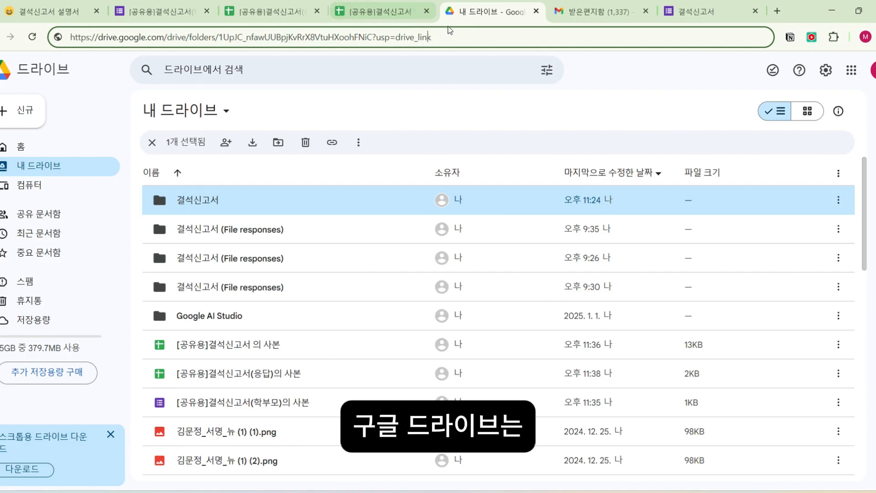
left_click_drag(450, 37, 69, 37)
type("drive.google.com")
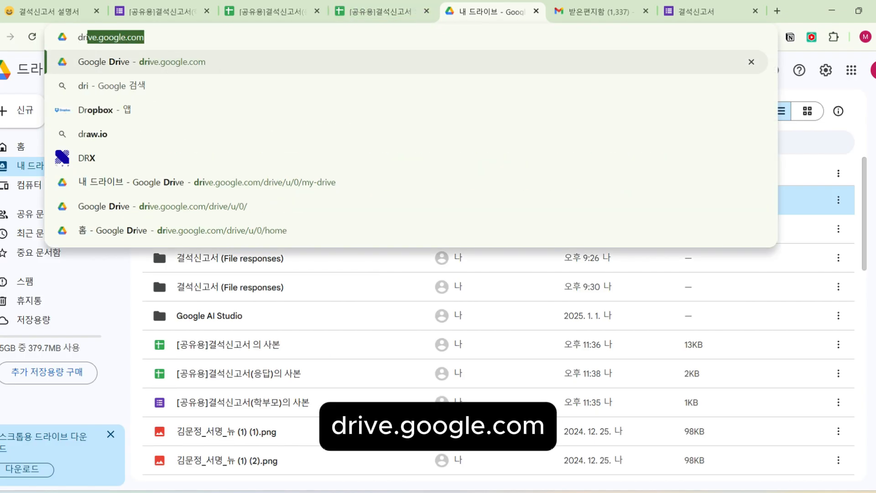
key("Return")
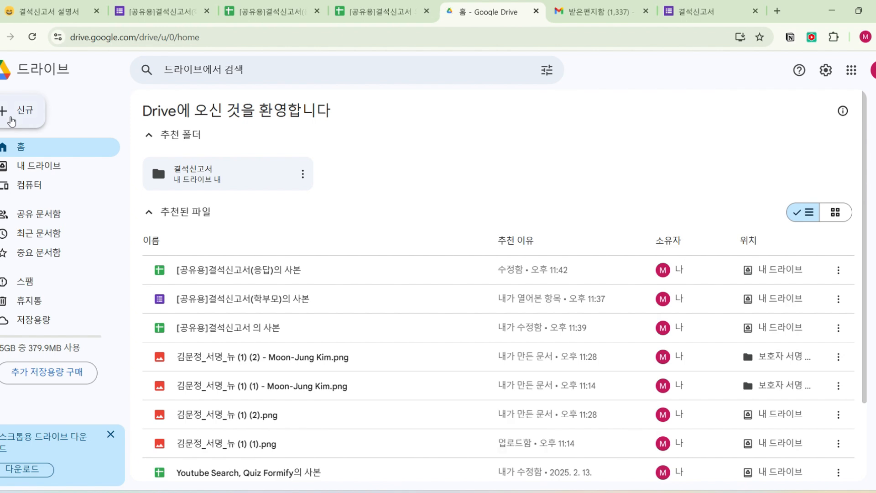
- Create a new Drive folder named 결석신고서 모음
left_click(14, 120)
left_click(35, 120)
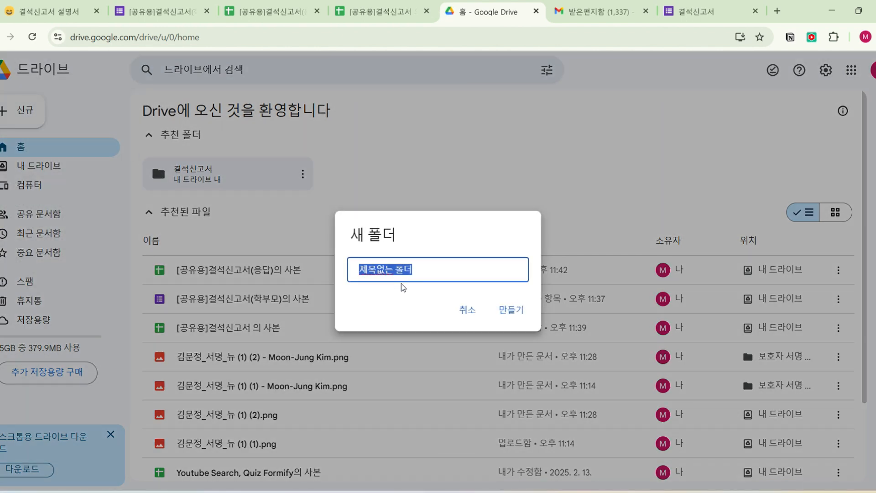
type("ㄱ")
type("u")
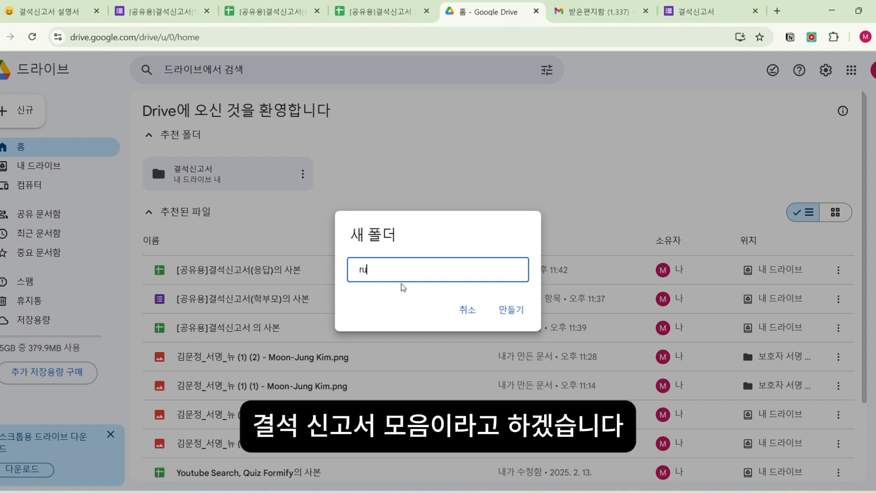
key("BackSpace")
key("BackSpace")
type("겨ㄹ석")
type("신고서")
type(" 모음")
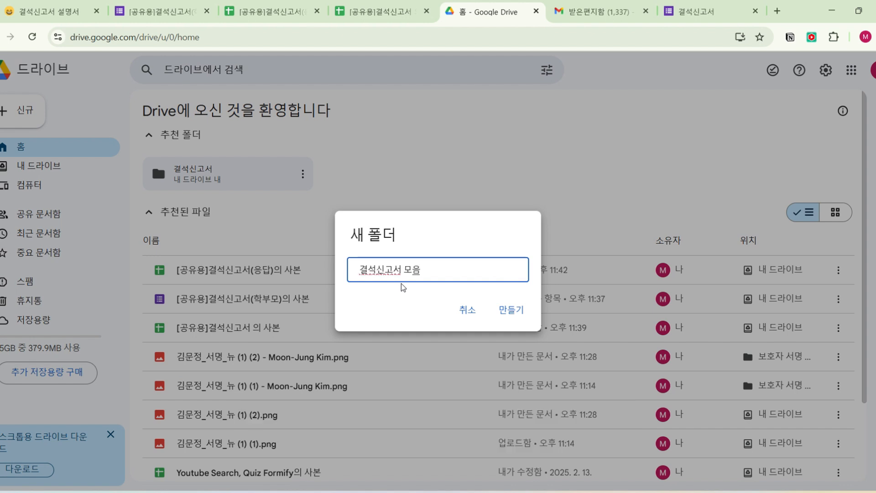
left_click(511, 309)
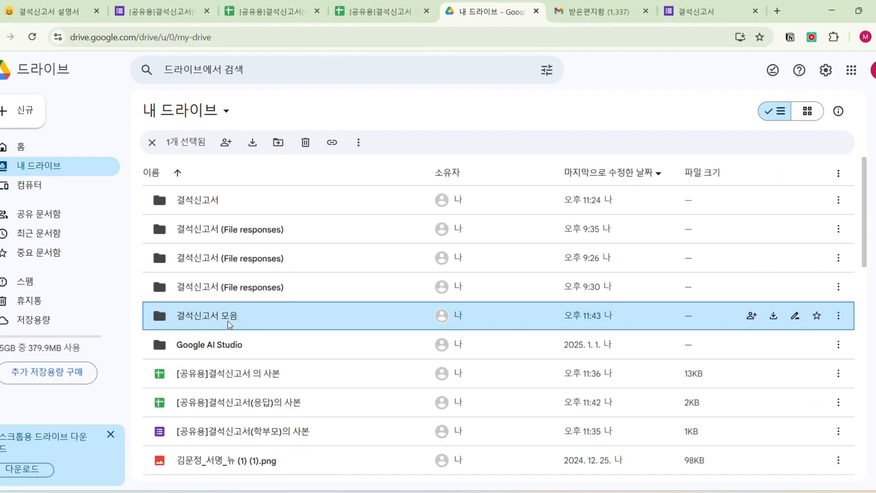
- Copy the sharing link of the 결석신고서 모음 folder and extract the folder ID between folders/ and the question mark
right_click(230, 315)
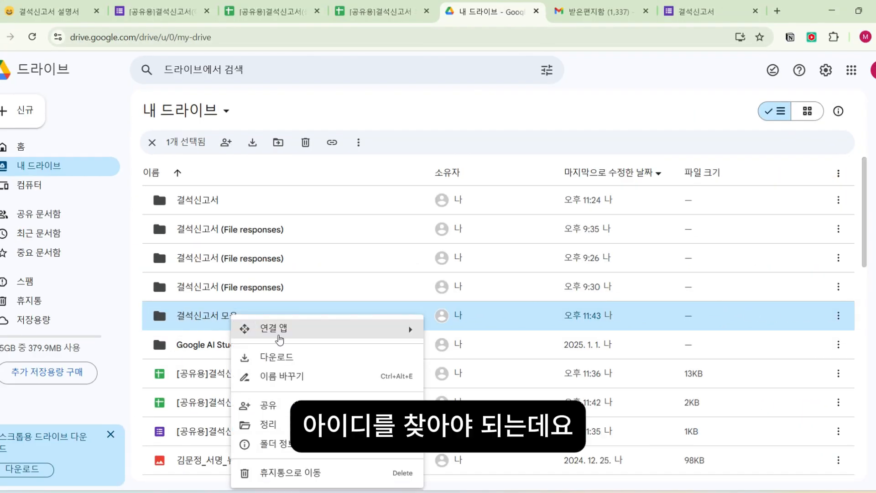
mouse_move(311, 405)
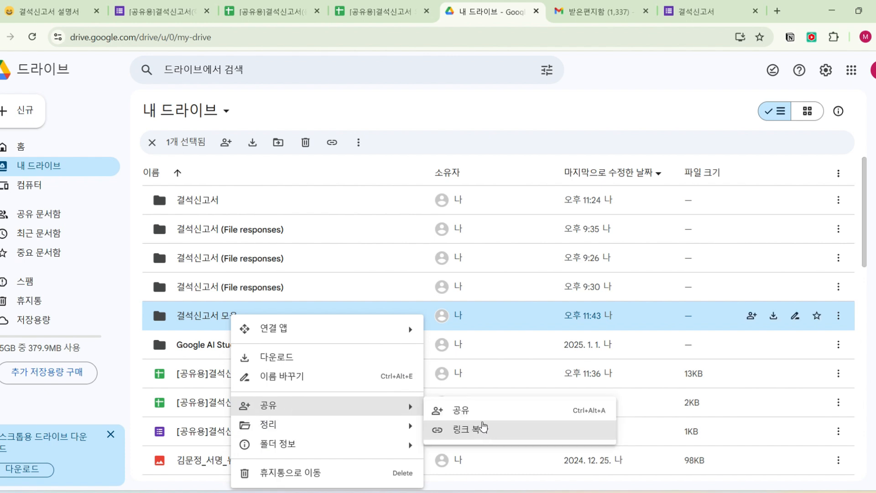
left_click(525, 429)
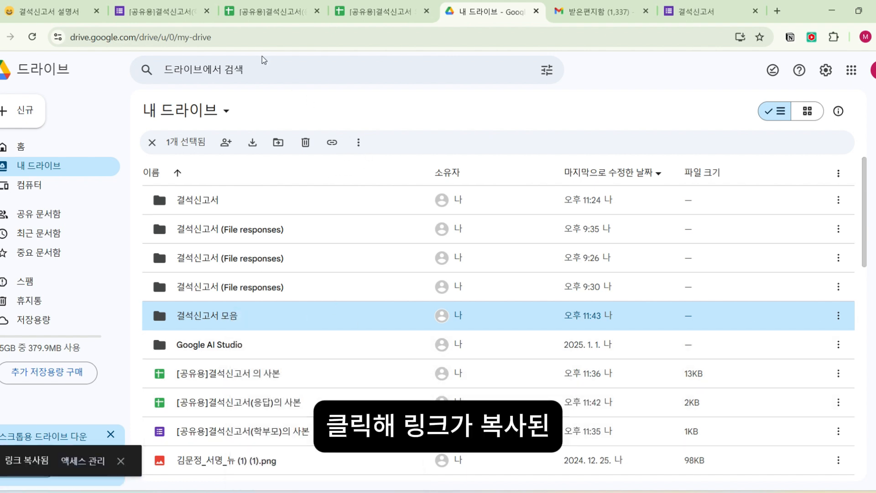
left_click(244, 36)
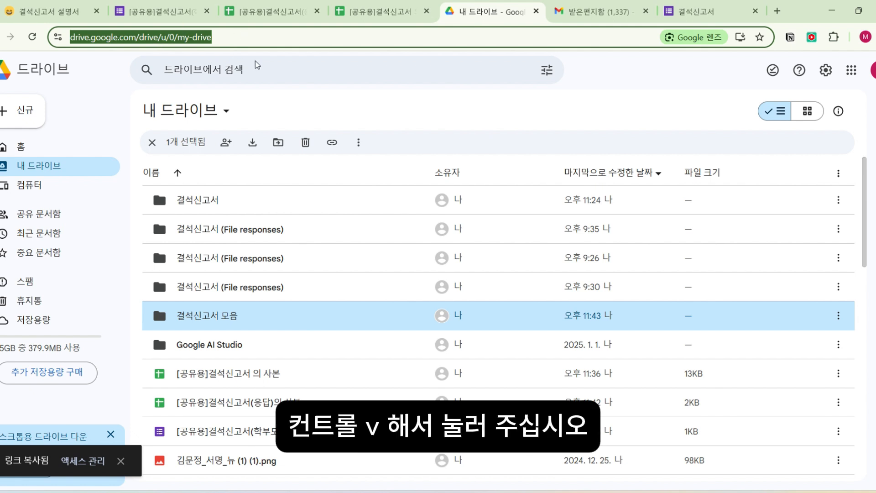
key("ctrl+v")
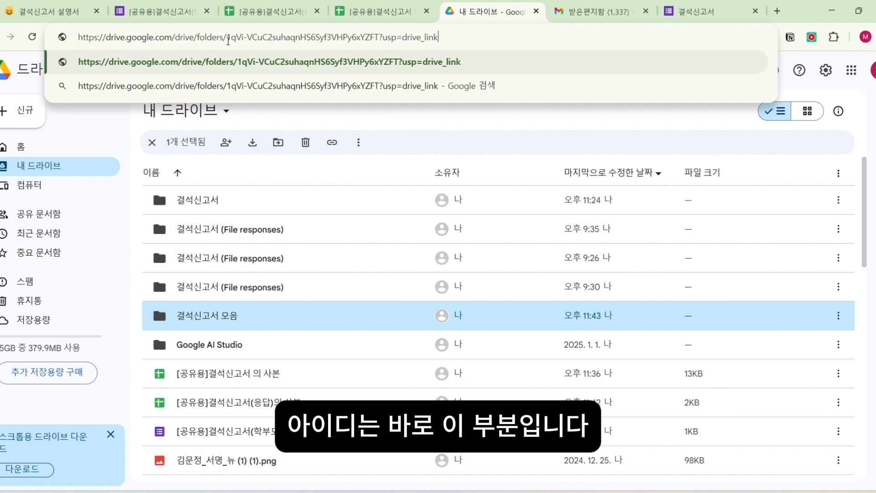
left_click_drag(229, 40, 378, 41)
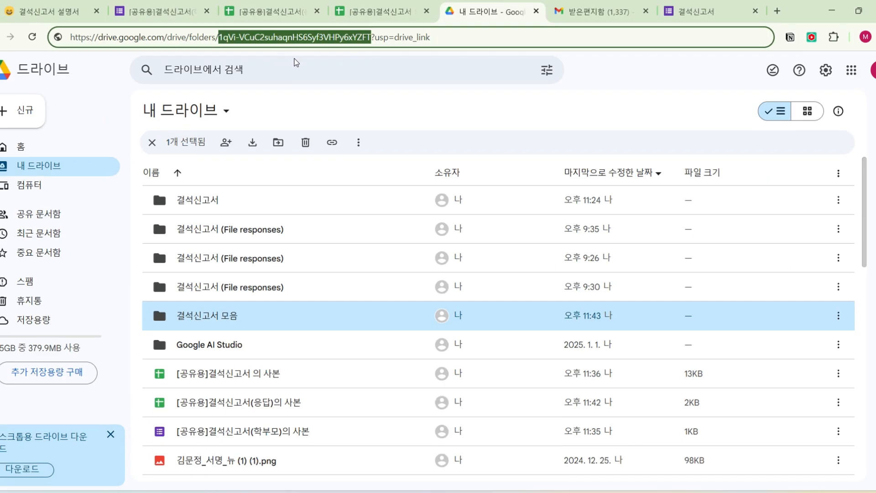
- Return to the [공유용]결석신고서 의 사본 spreadsheet and enter the copied folder ID as its 구글 드라이브 폴더 ID
left_click(372, 12)
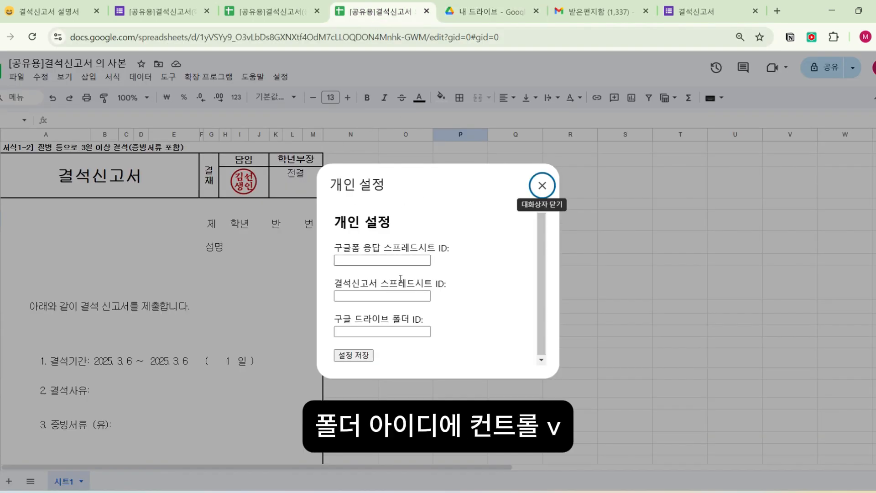
left_click(377, 330)
key("ctrl+v")
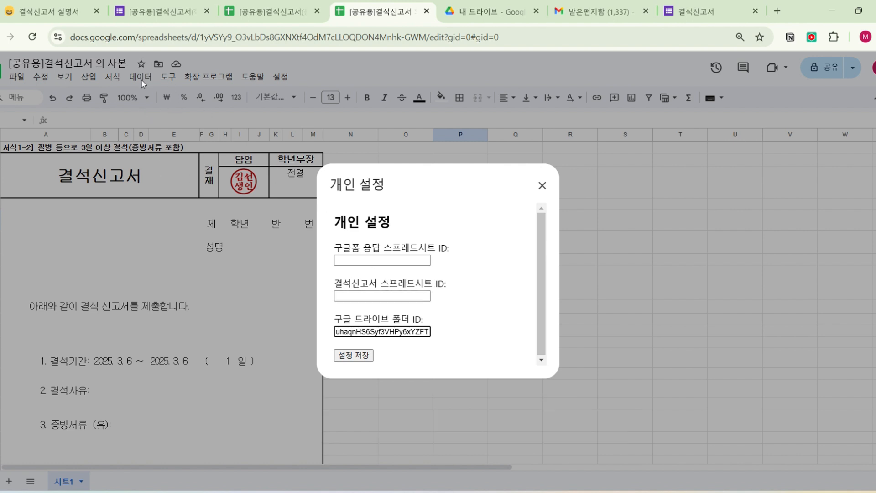
- Copy the spreadsheet ID between d/ and /edit in this spreadsheet's URL and enter it as the 결석신고서 스프레드시트 ID
left_click(210, 37)
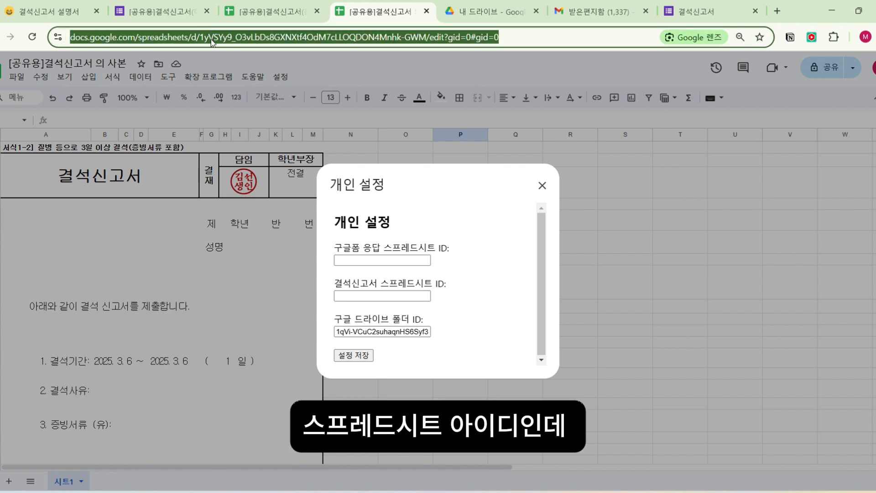
left_click(211, 38)
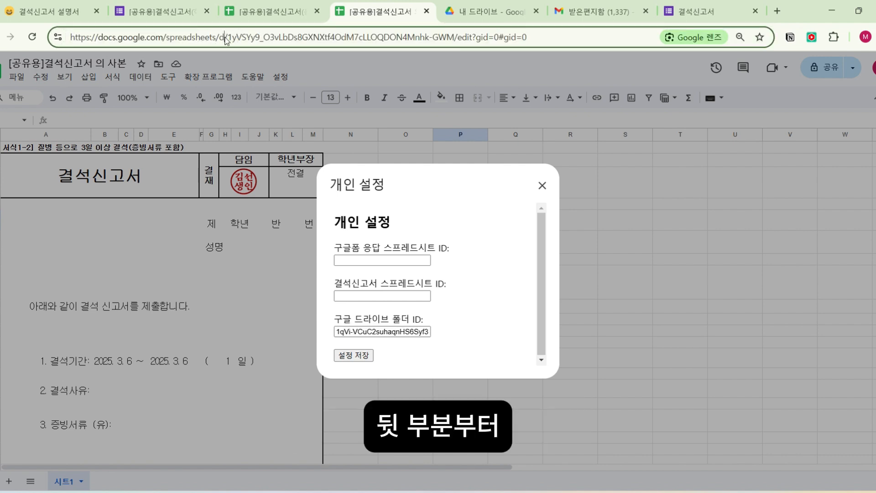
left_click_drag(229, 37, 454, 44)
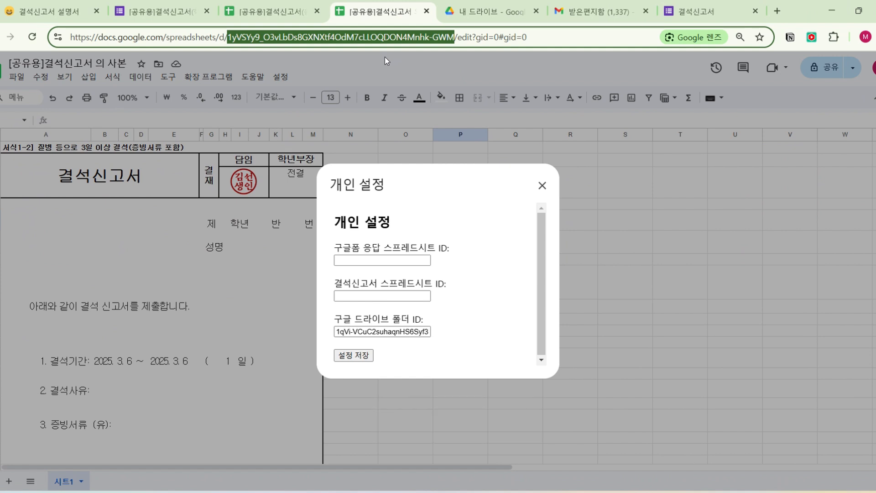
left_click(365, 295)
key("ctrl+v")
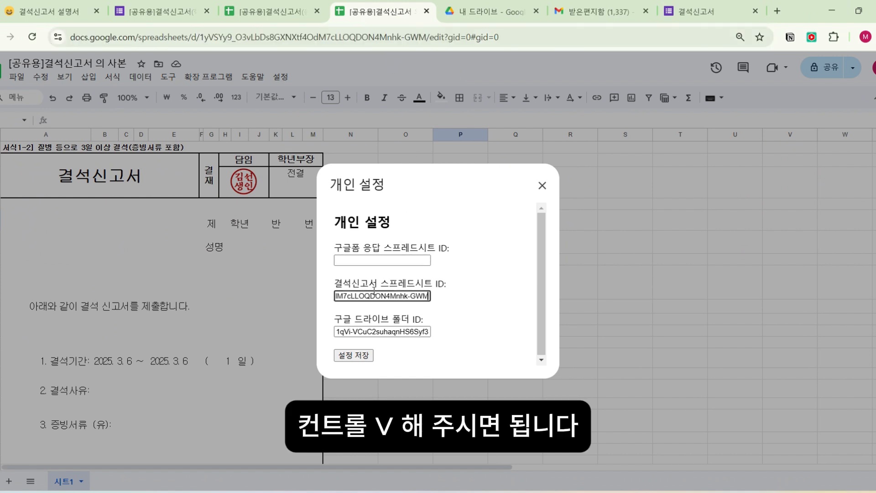
- Copy the spreadsheet ID between d/ and /edit from the URL of the [공유용]결석신고서(응답)의 사본 spreadsheet
left_click(366, 261)
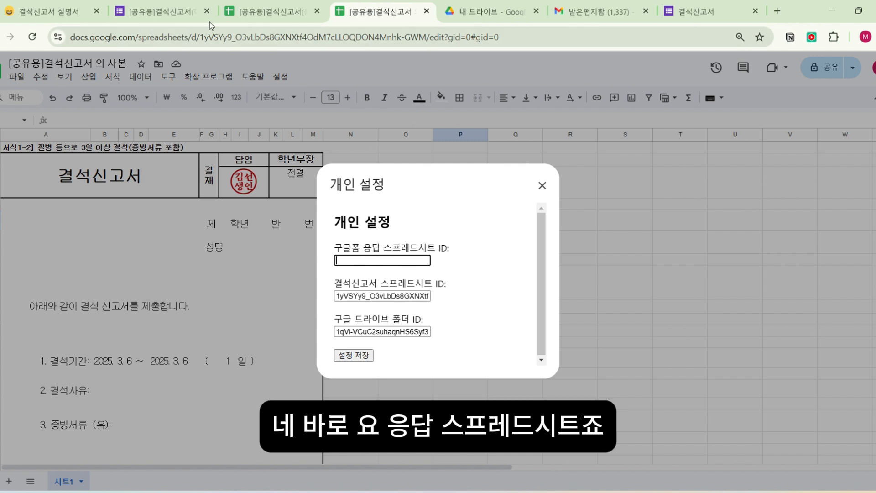
left_click(254, 13)
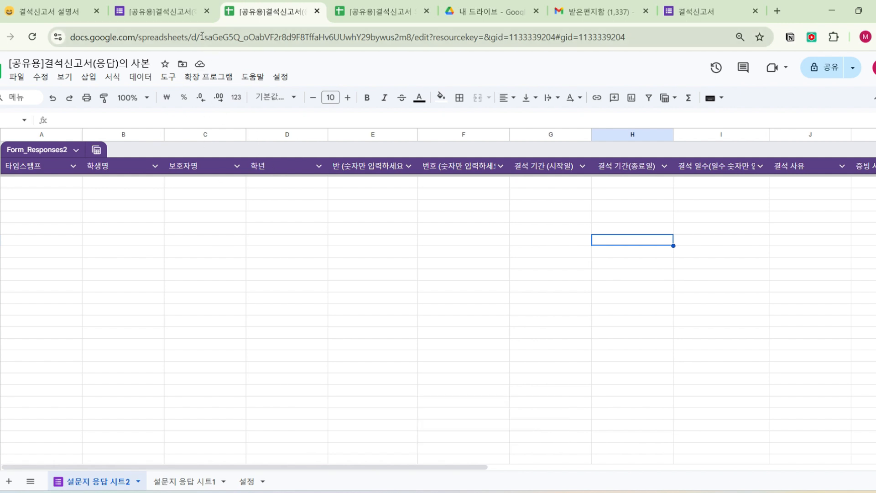
left_click_drag(203, 38, 413, 43)
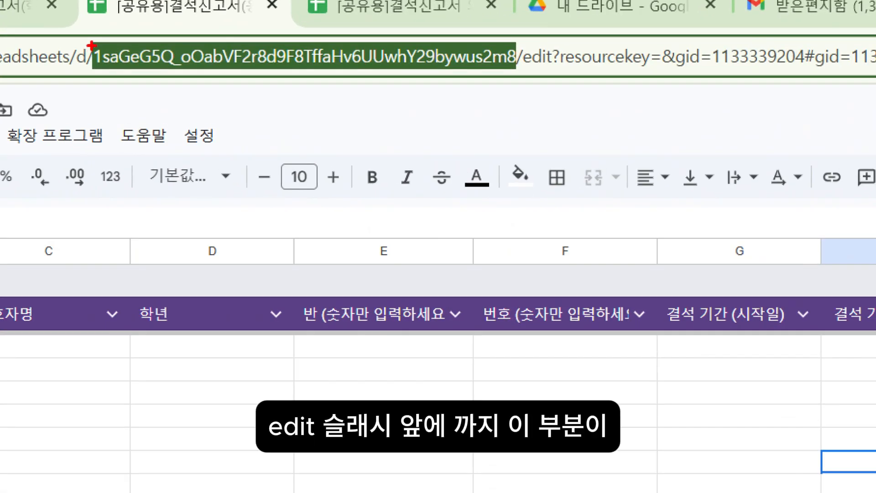
left_click_drag(91, 46, 520, 72)
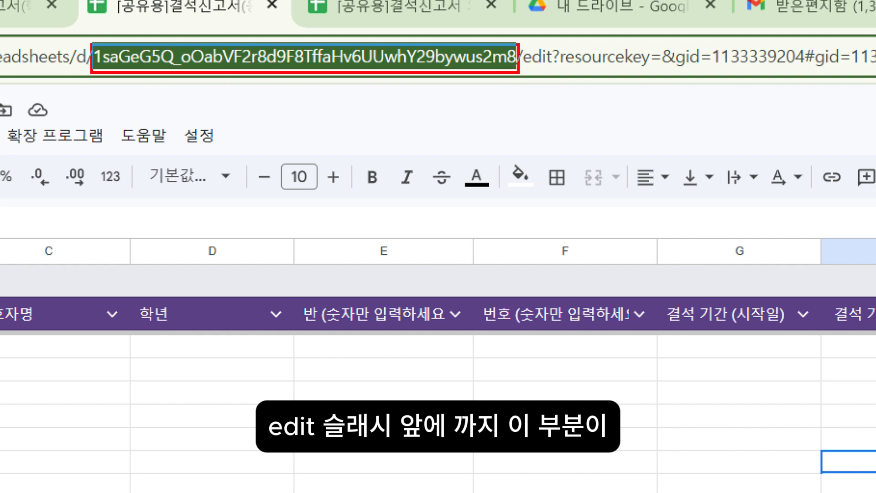
key("Escape")
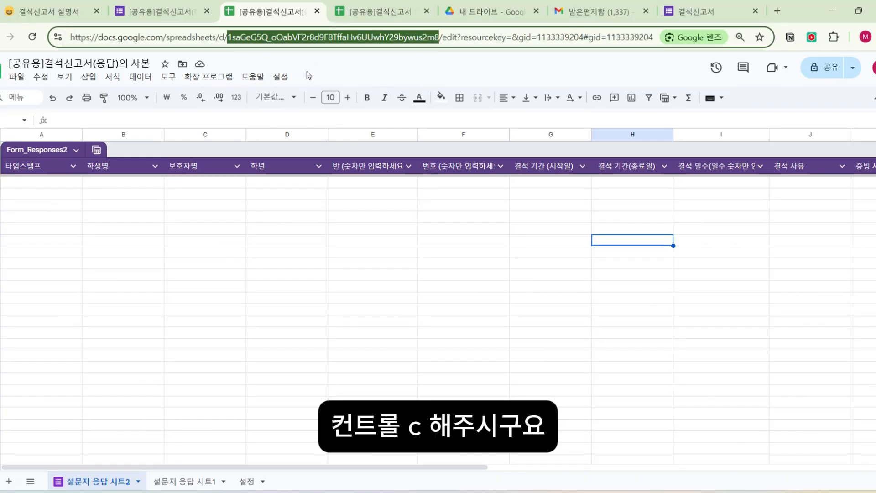
- Enter the copied ID as the 구글폼 응답 스프레드시트 ID in the [공유용]결석신고서 의 사본 personal settings and save them
left_click(378, 9)
key("ctrl+v")
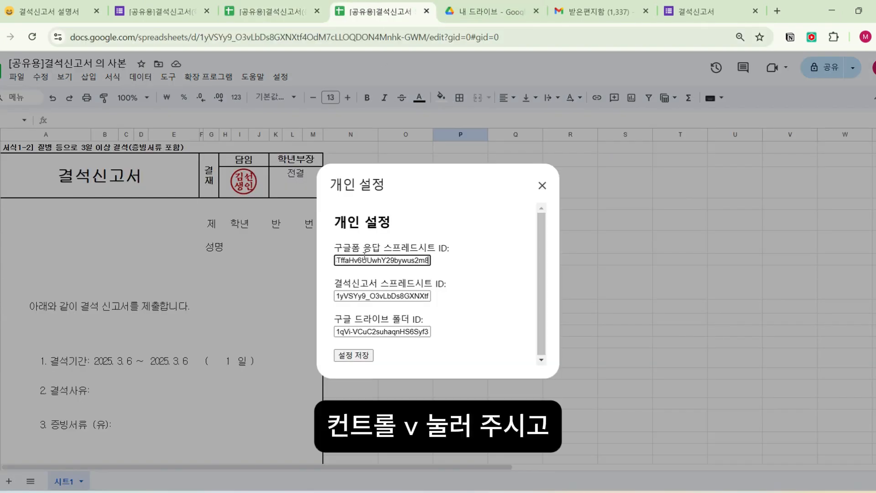
left_click(348, 356)
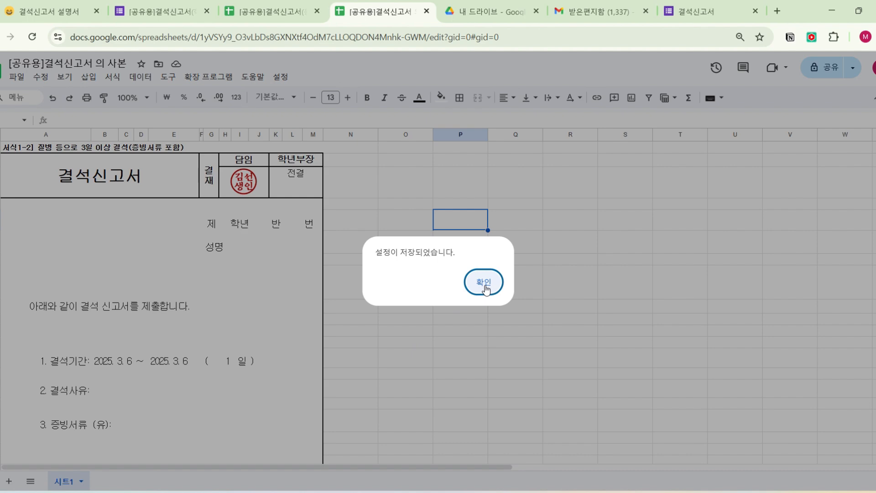
left_click(485, 288)
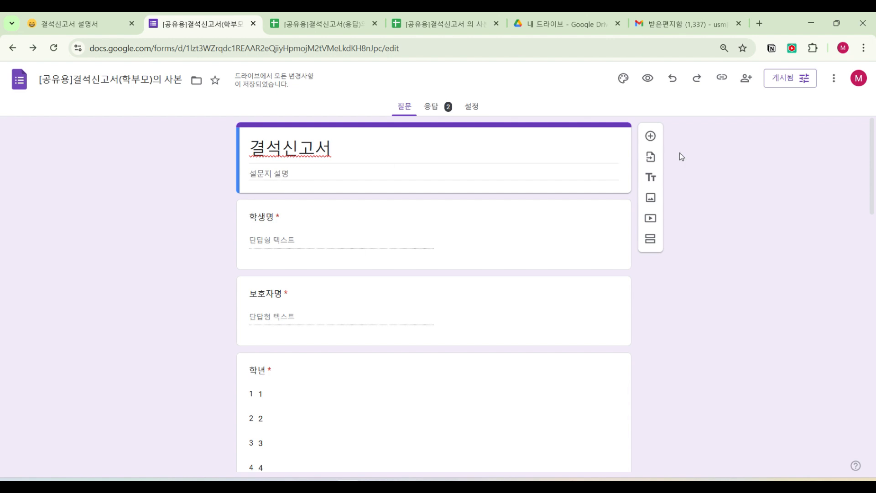
- Copy the responder link of the 결석신고서 form and open it in a new browser tab
left_click(722, 78)
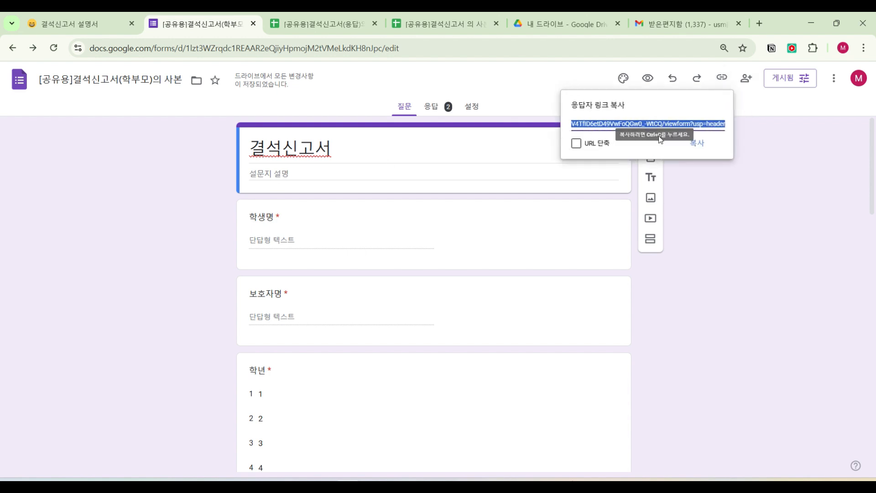
left_click(697, 144)
left_click(759, 23)
left_click(674, 52)
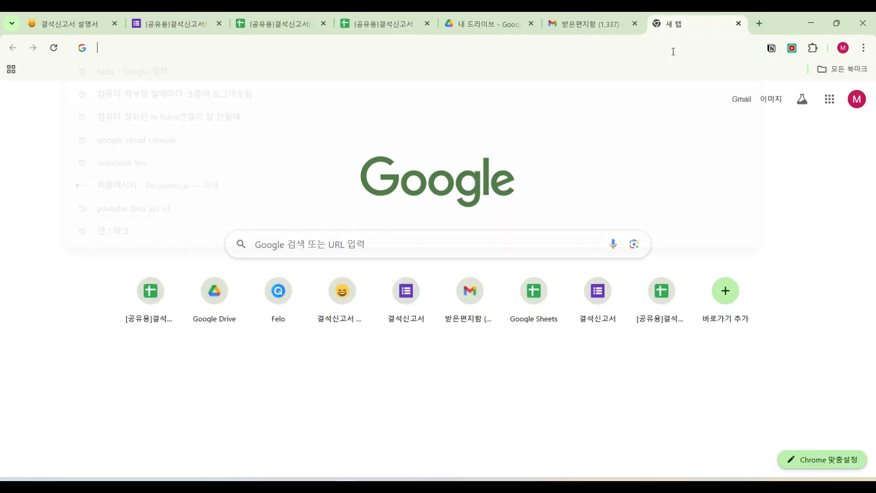
type("https://docs.google.com/forms/d/e/1FAIpQLSdf1VOjvfUtESDX3SGqMknUV4TfID6etD49VwFoQGw0_-WtCQ/viewform?usp=header")
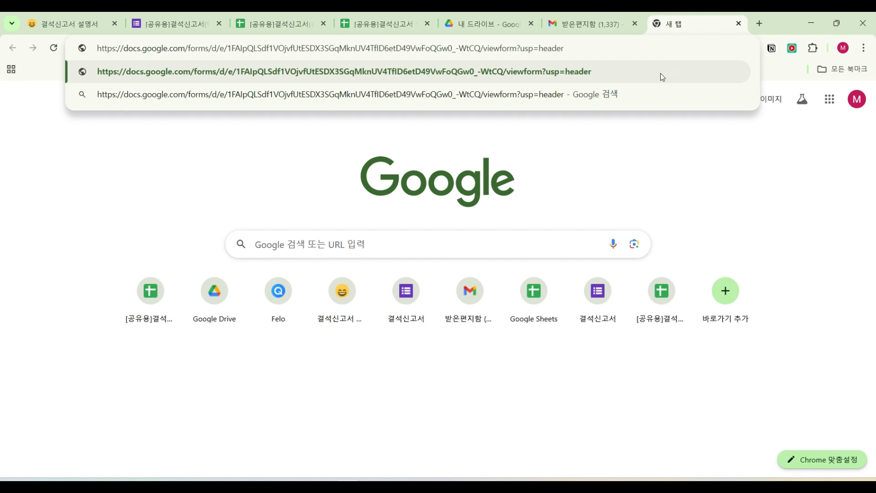
left_click(661, 73)
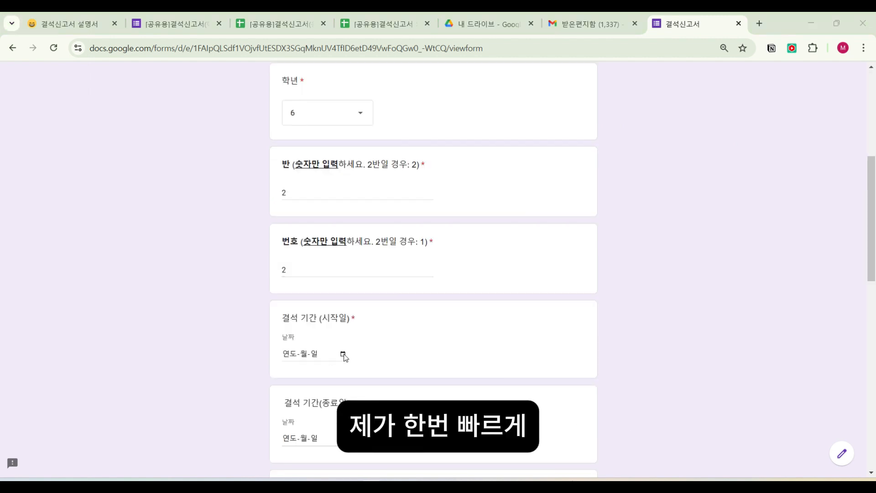
- Set both the start date and the end date of the absence period to 2025-03-07
left_click(343, 355)
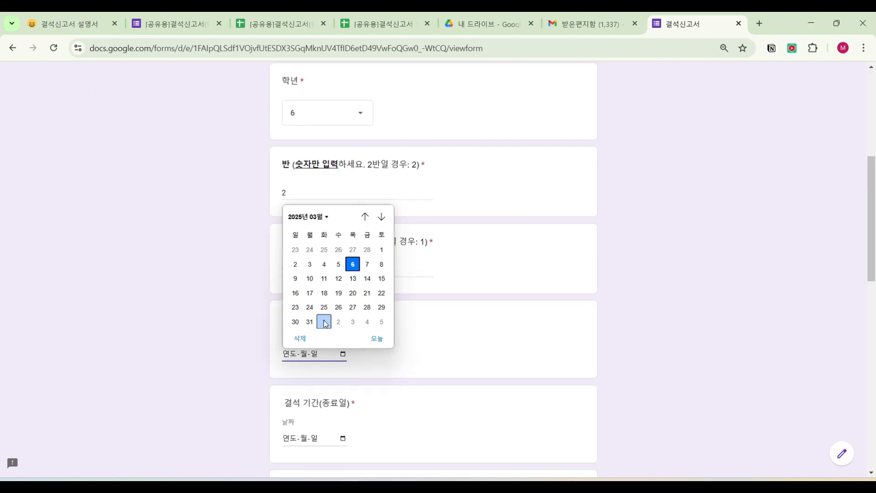
left_click(364, 264)
left_click(343, 438)
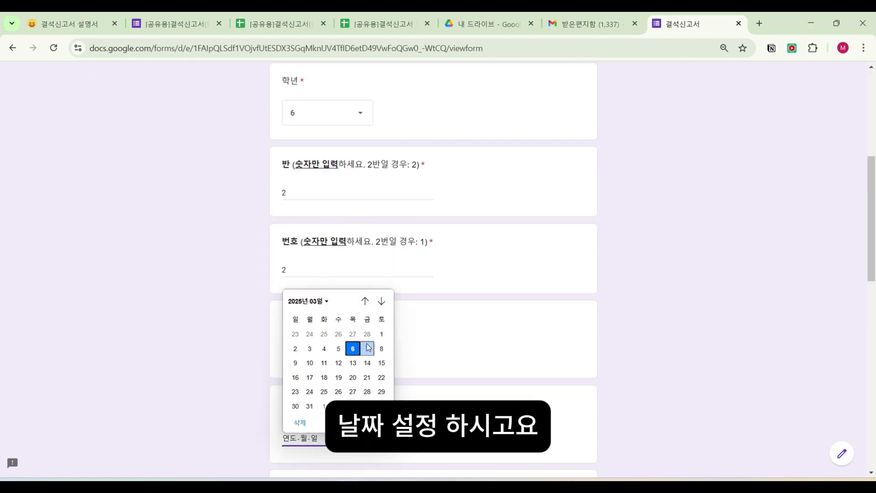
left_click(363, 347)
- Enter 1 as the number of absence days and 병원진료 as the 결석 사유
scroll(337, 371, "down", 2)
left_click(334, 404)
type("1")
scroll(331, 397, "down", 3)
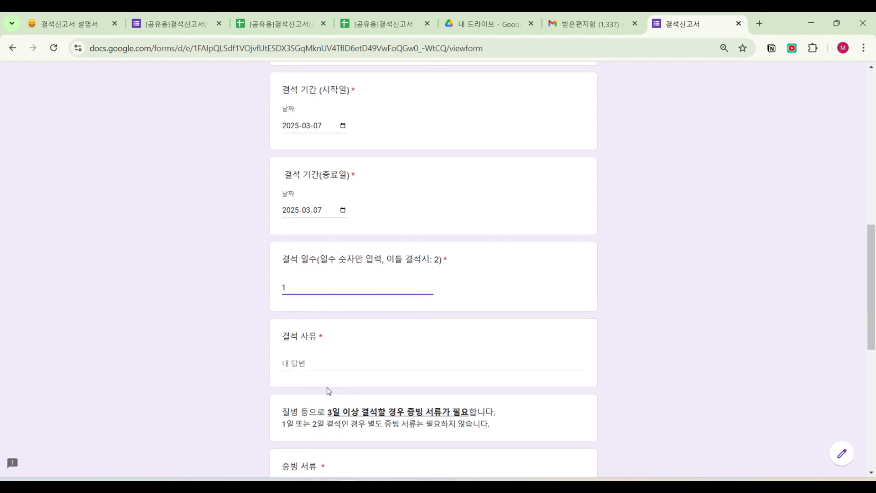
left_click(317, 362)
type("ㅂ원진료")
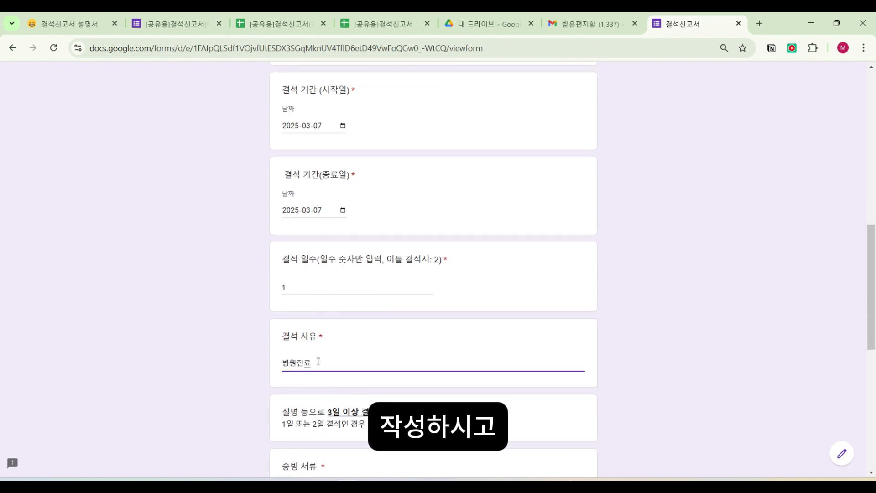
- Set 증빙 서류 to 무 and answer the 증빙 서류 종류 with 기타: 1일 결석 증빙 서류 없음
scroll(319, 362, "down", 3)
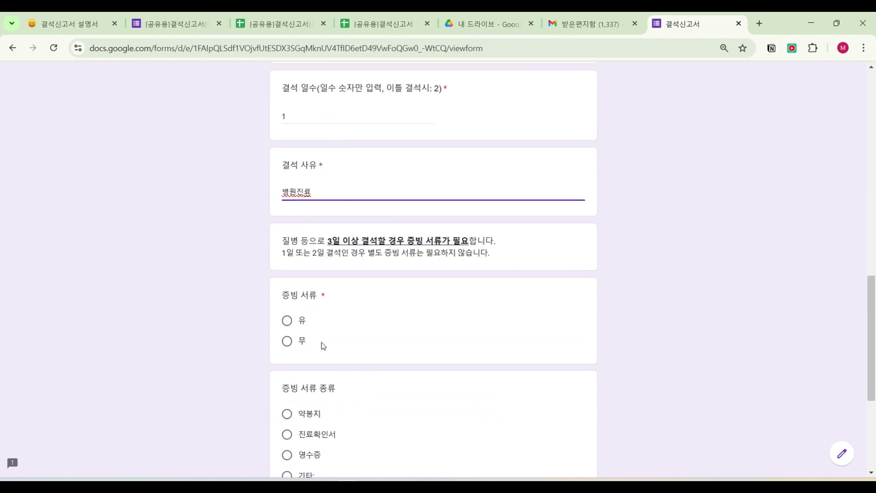
left_click(288, 342)
scroll(289, 357, "down", 2)
left_click(351, 364)
type("1일 계")
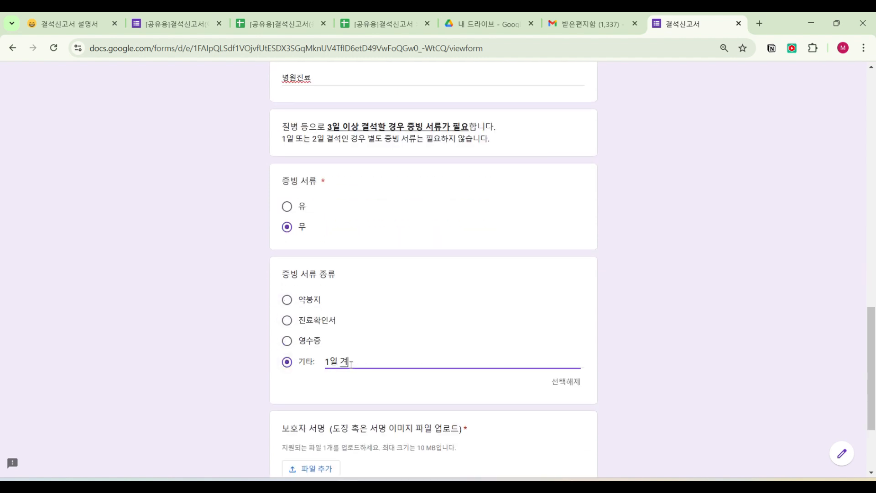
type("석 증빙 서류 없이")
- Upload the guardian's signature image under 보호자 서명 and submit the form
scroll(351, 364, "down", 3)
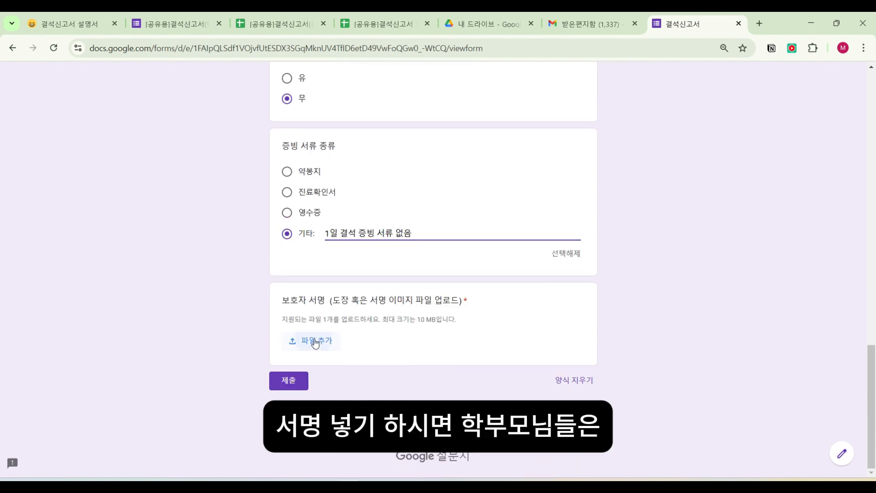
left_click(308, 338)
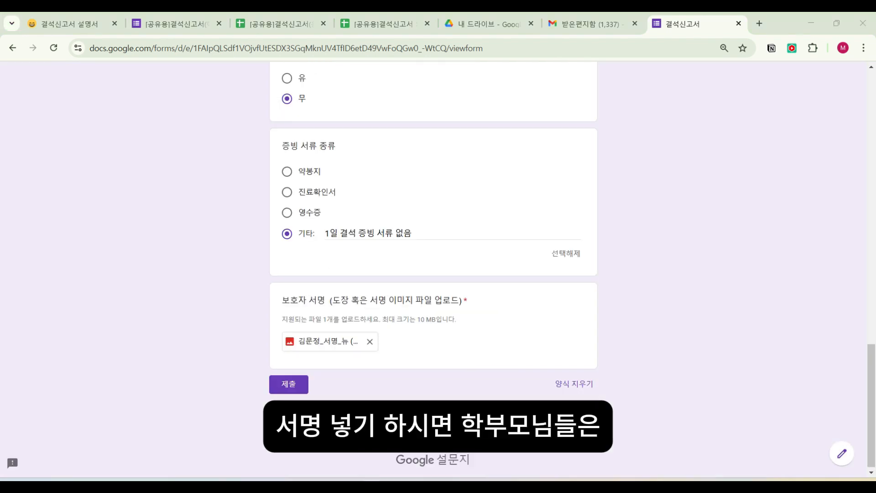
left_click(282, 385)
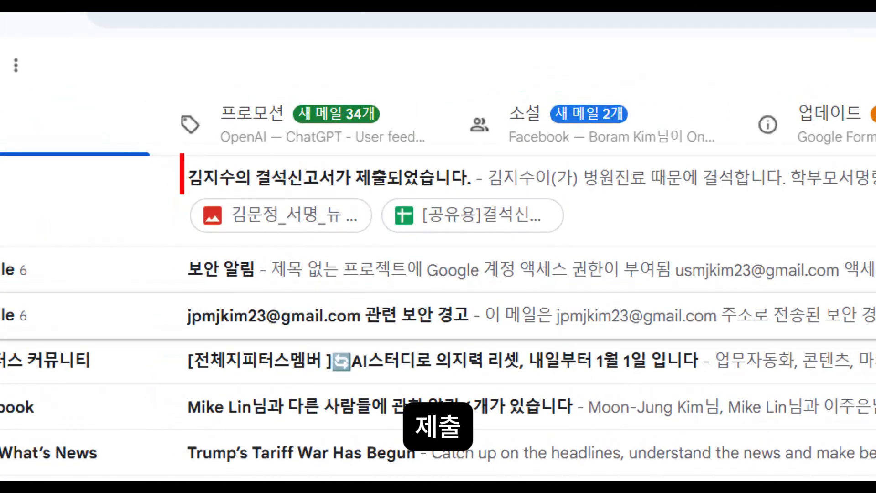
- In Gmail, open the newest absence report notification email and follow its parent signature image link
key("Escape")
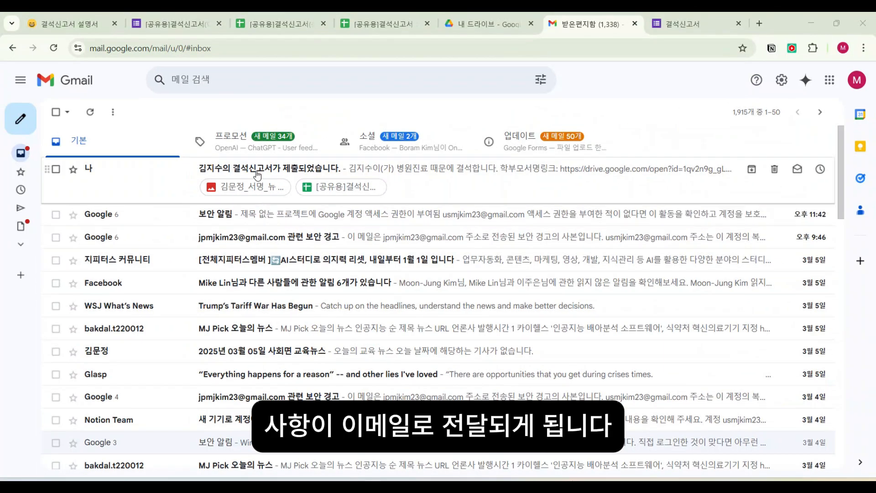
left_click(306, 182)
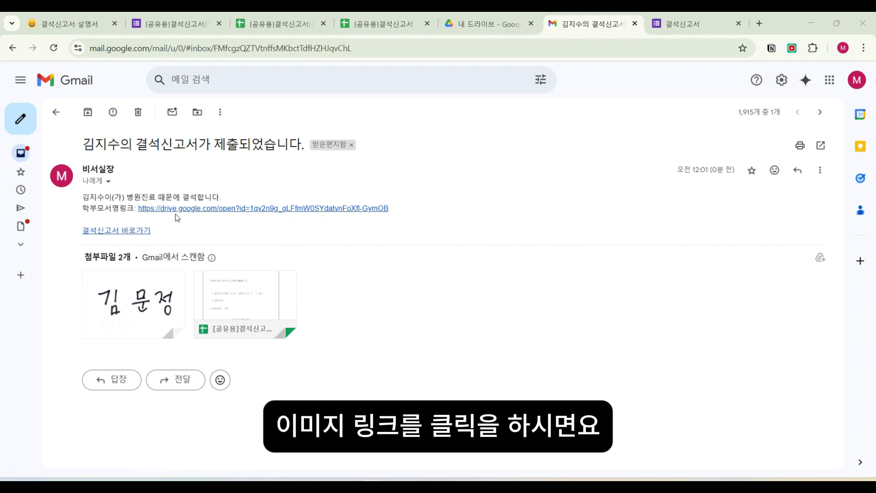
left_click(199, 209)
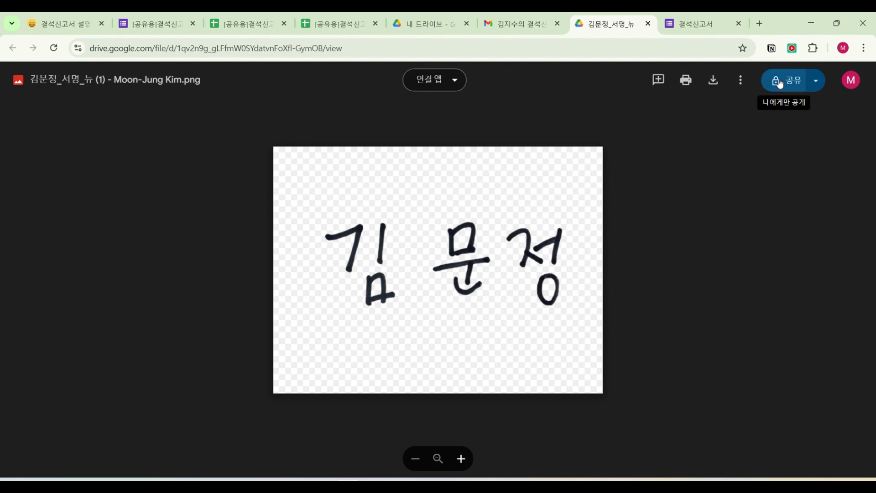
- Share the signature image with anyone who has the link as viewer, and close the image's tab
left_click(781, 80)
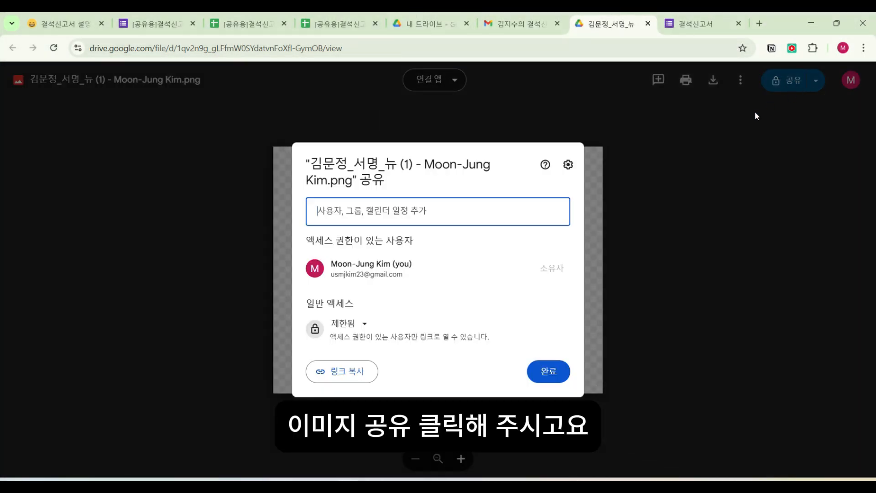
left_click(364, 328)
left_click(400, 378)
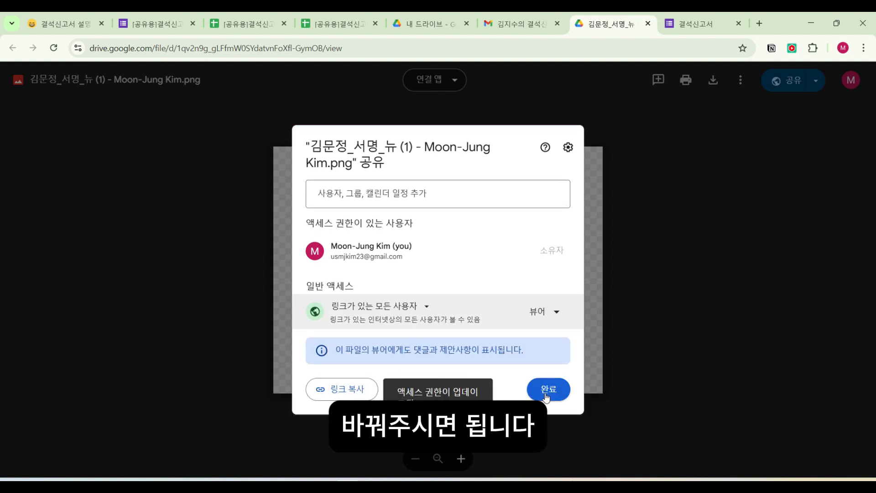
left_click(547, 391)
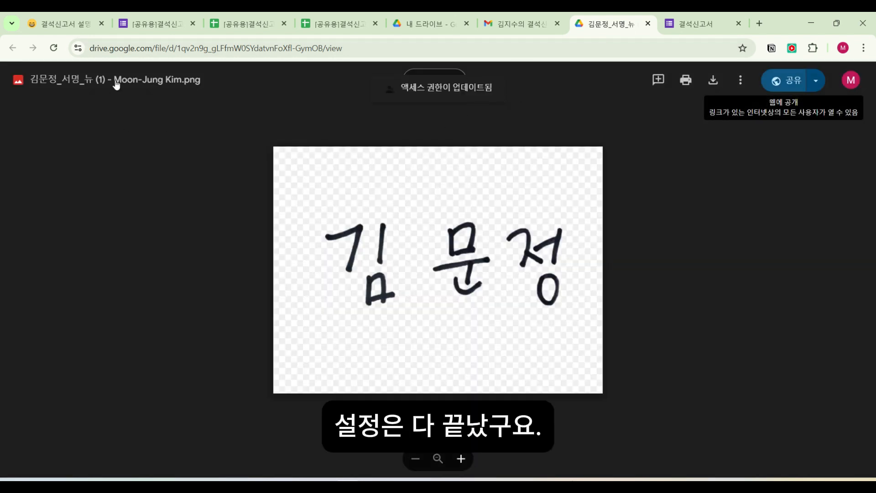
left_click(647, 23)
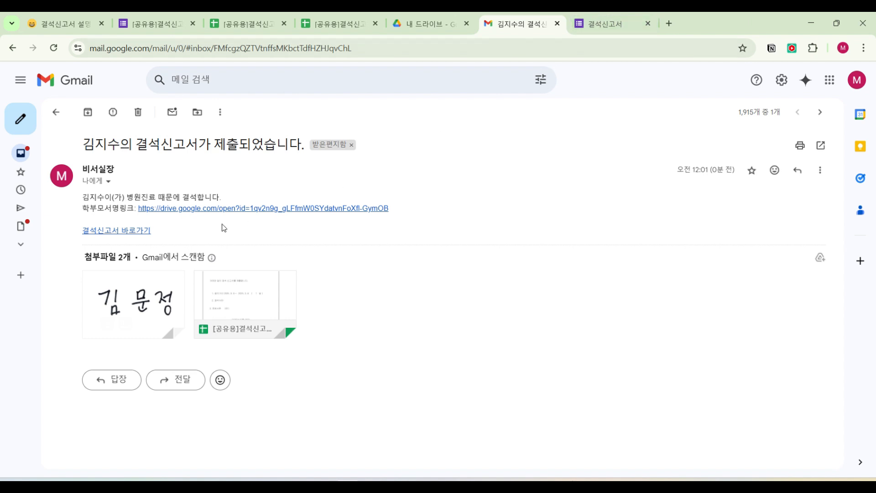
- Open the absence report spreadsheet through the email's 결석신고서 바로가기 link and run 결석신고서 생성하기
left_click(108, 232)
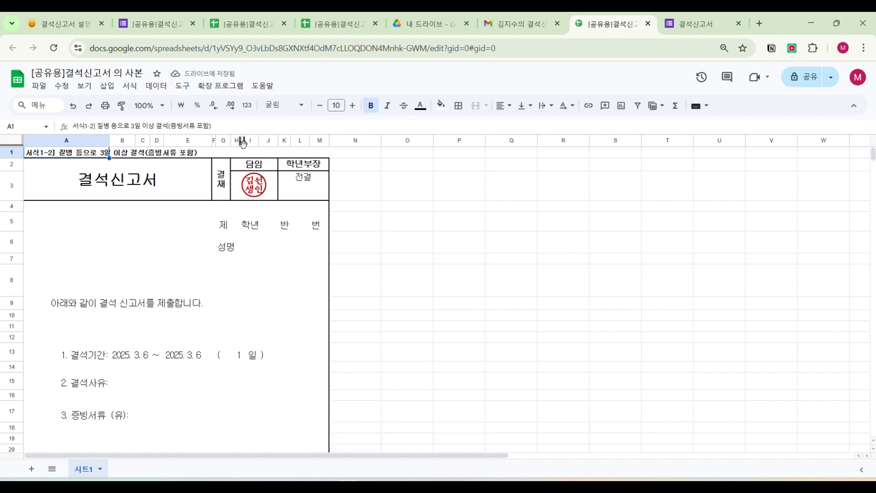
left_click(288, 85)
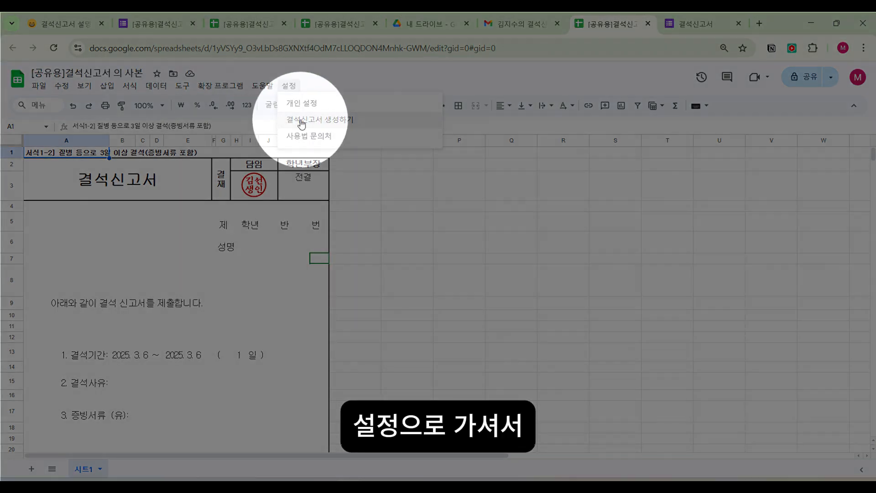
left_click(301, 121)
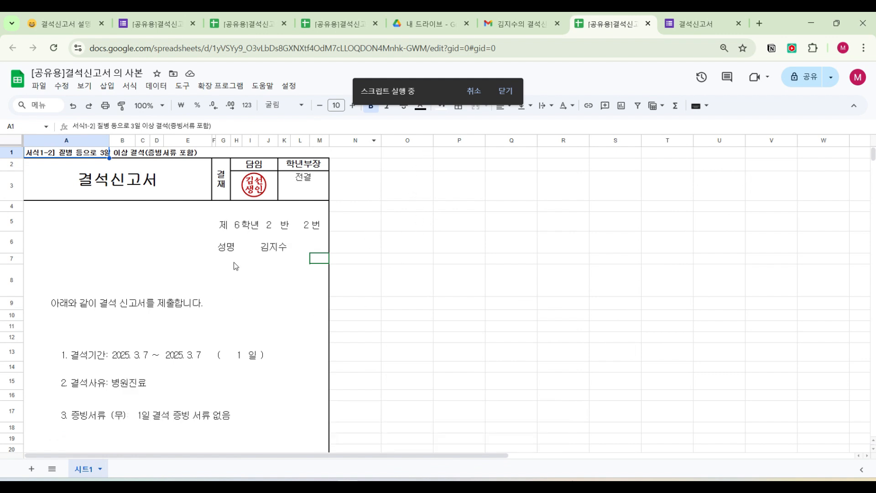
- Check the generated absence report from the student details down to the guardian's name and signature
scroll(234, 262, "down", 5)
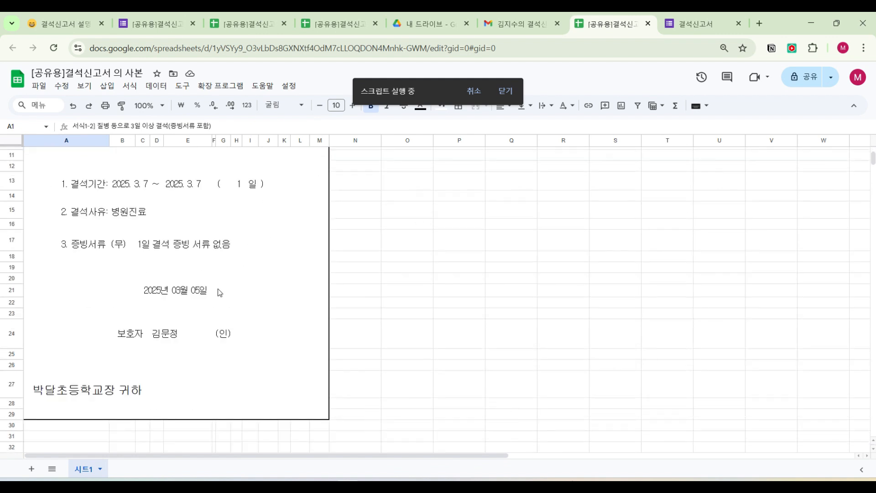
scroll(217, 288, "down", 3)
scroll(180, 314, "up", 7)
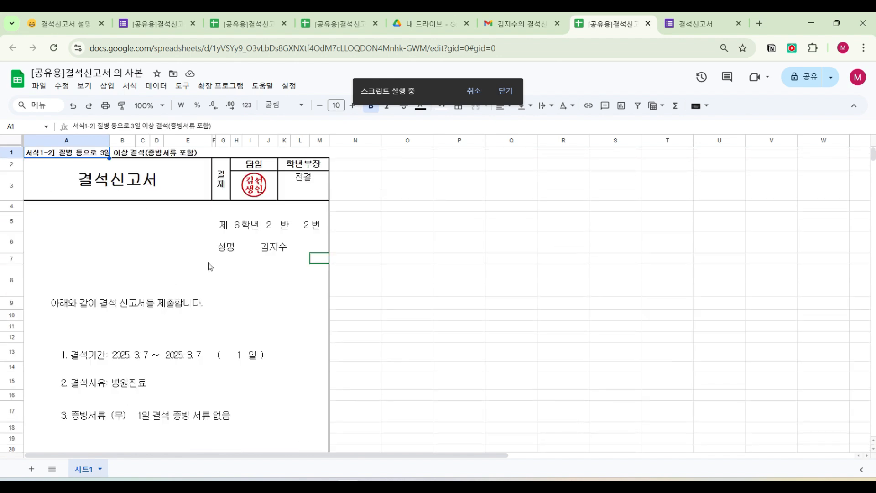
scroll(225, 274, "down", 3)
scroll(225, 276, "up", 3)
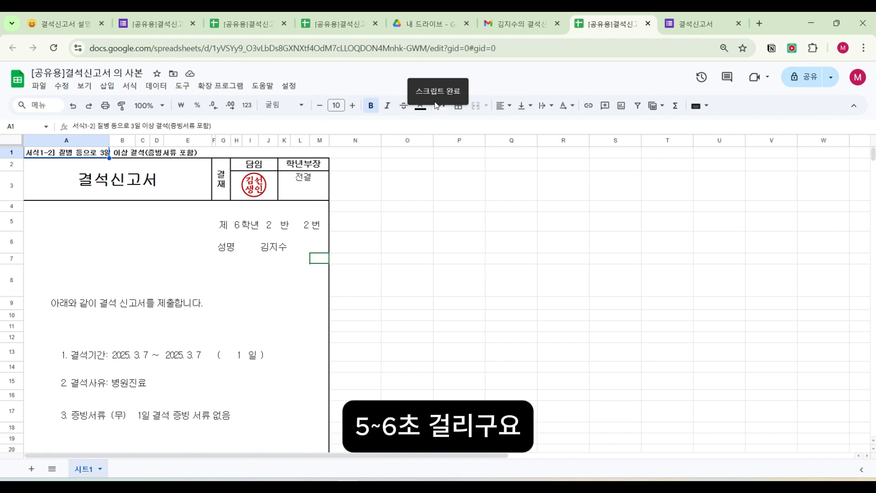
scroll(424, 194, "down", 3)
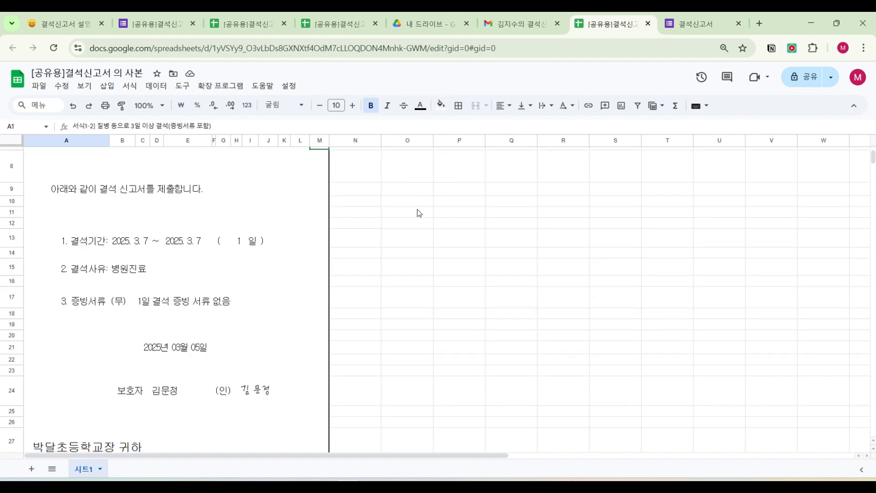
- Switch to Google Drive and open the 결석신고서 모음 folder to find the generated absence report PDF
scroll(419, 196, "up", 3)
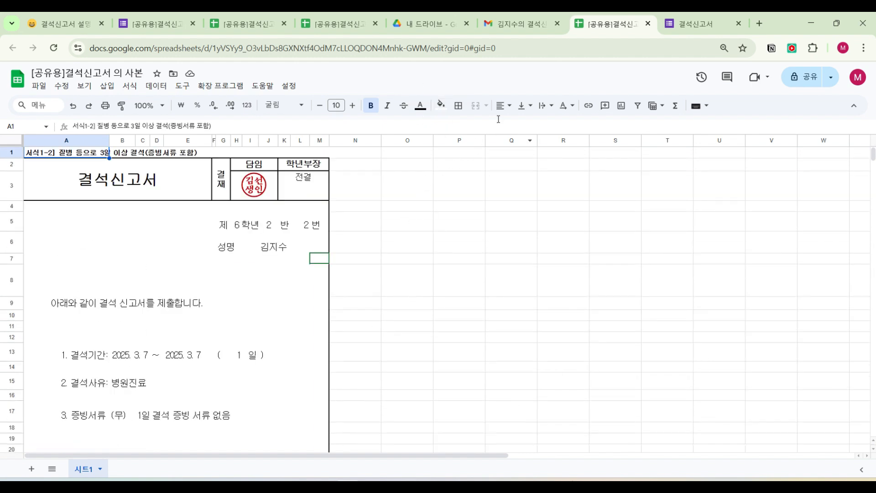
left_click(438, 23)
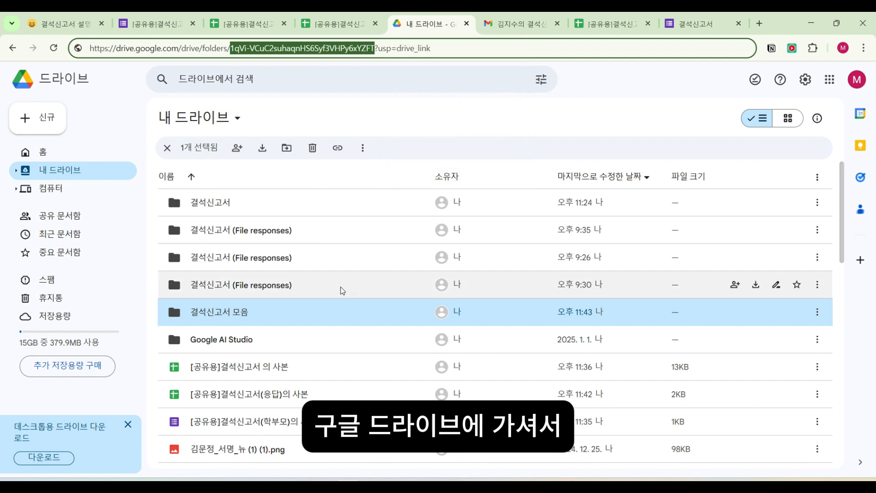
left_click(209, 310)
double_click(210, 311)
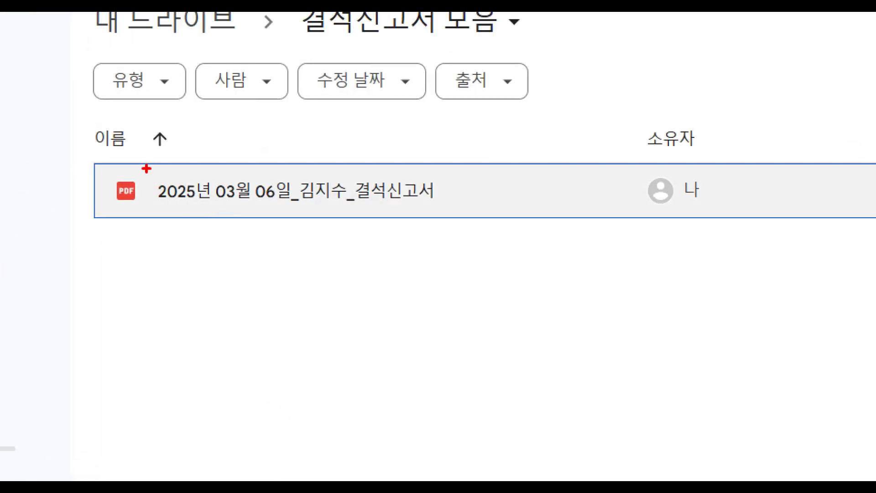
left_click_drag(184, 191, 336, 220)
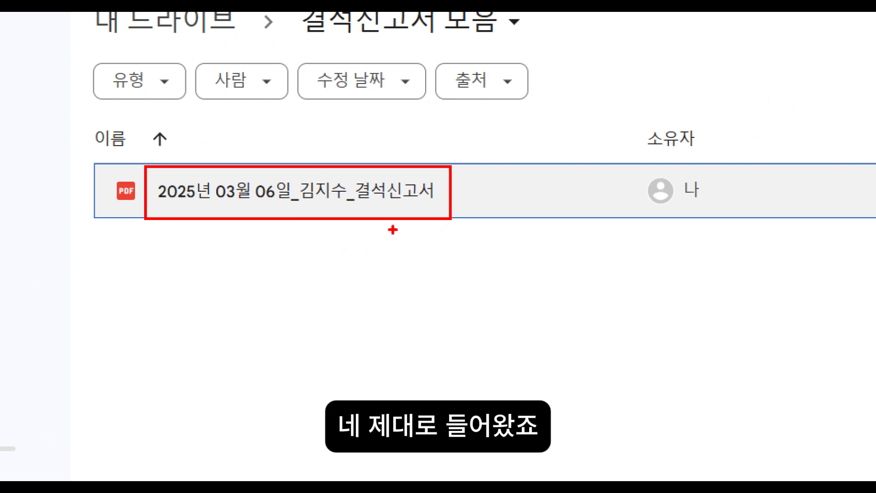
- Open the absence report PDF in the 결석신고서 모음 folder and check it from the signature section up to the heading
double_click(289, 203)
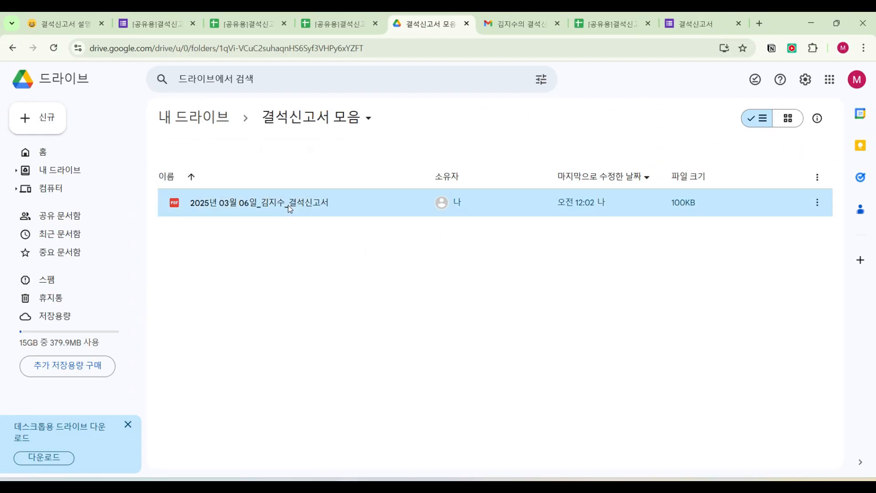
scroll(407, 235, "down", 7)
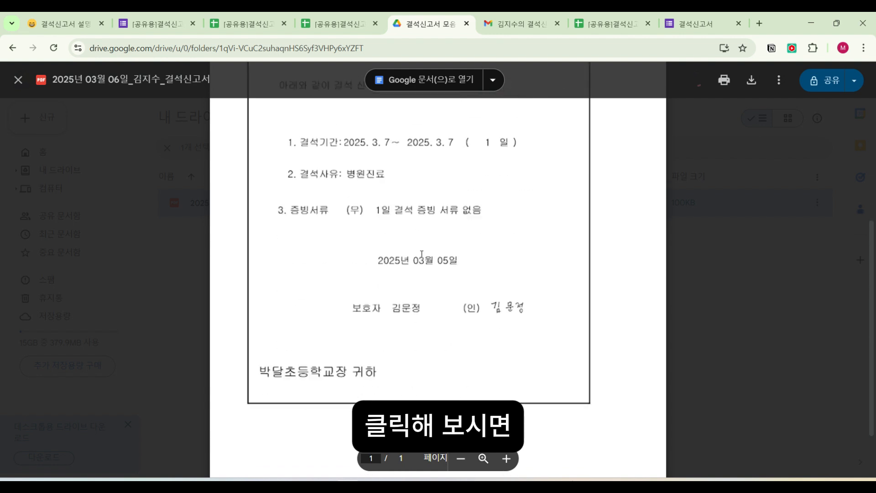
scroll(426, 278, "up", 4)
scroll(438, 288, "up", 3)
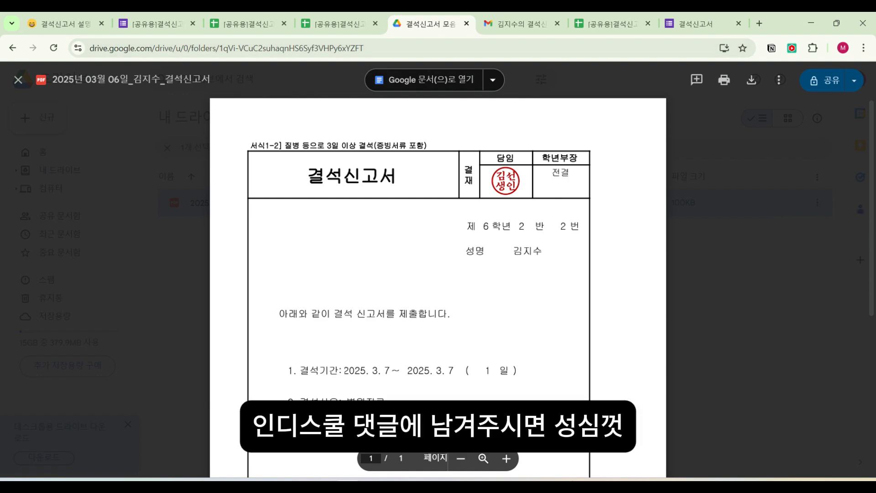
- Return to the [공유용]결석신고서 의 사본 spreadsheet and show its 사용법 문의처 information
left_click(246, 24)
left_click(337, 24)
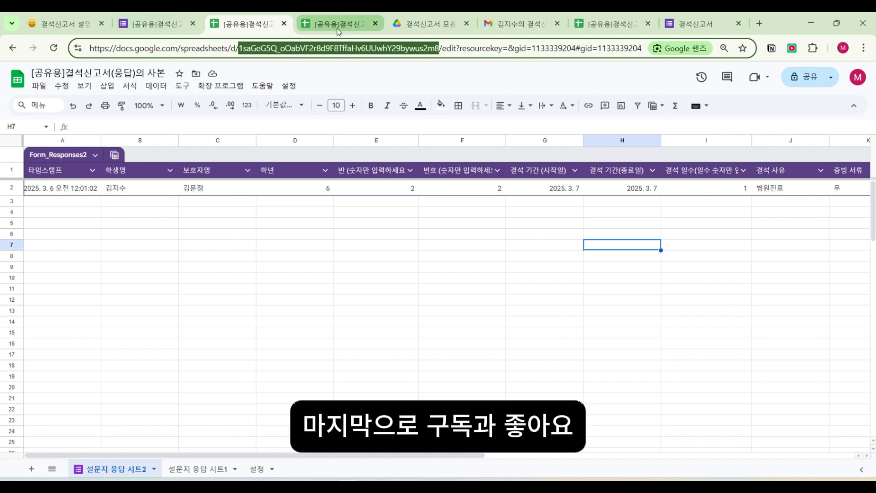
left_click(297, 90)
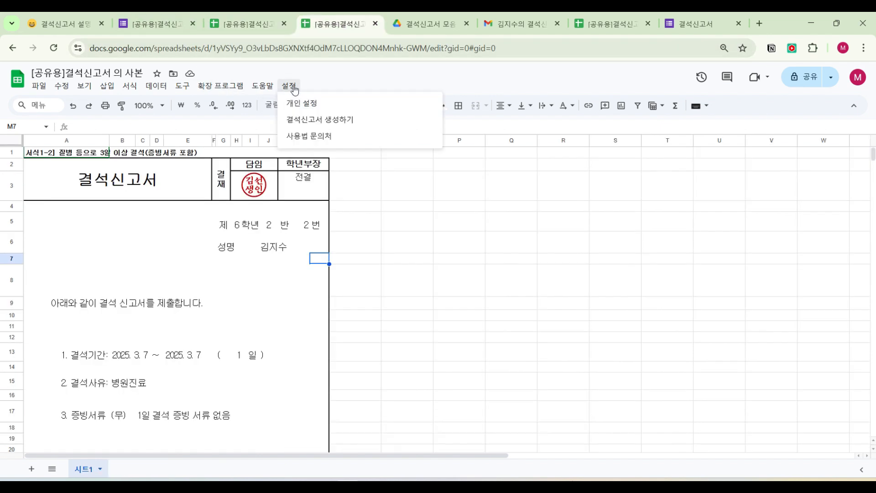
left_click(307, 135)
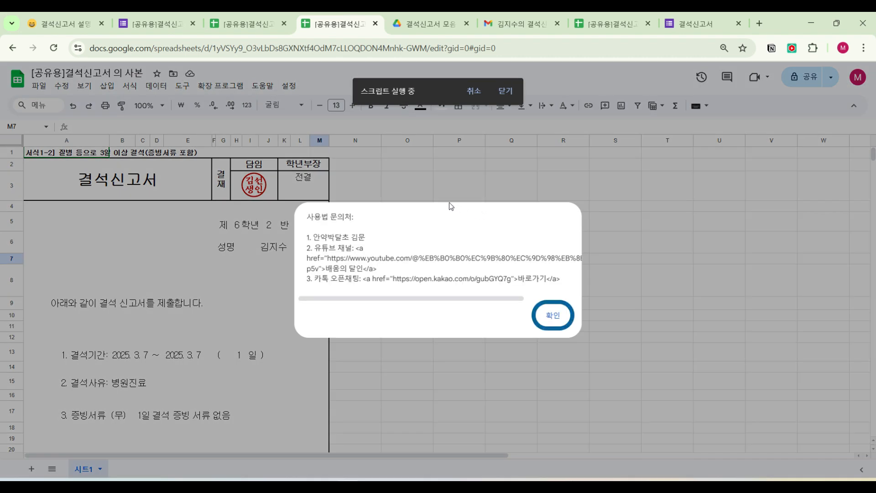